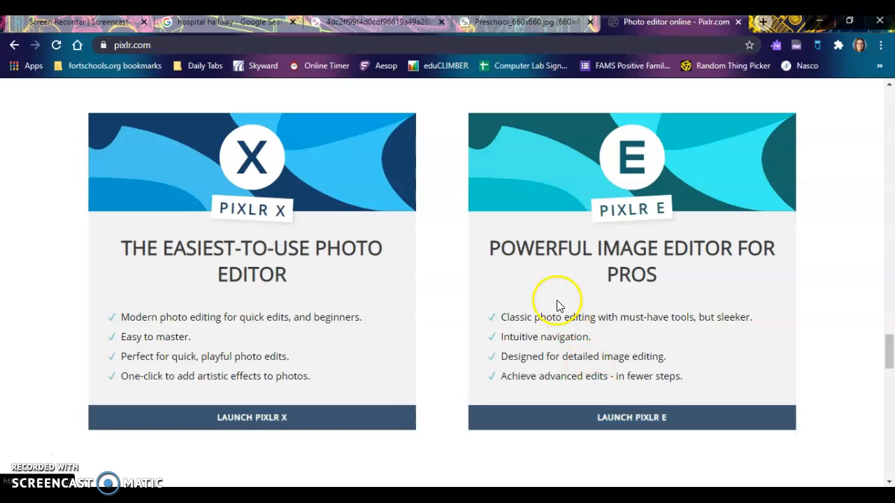
# Launch Pixlr E and create a new blank image with the Web 720p preset, 1280 x 720.
pyautogui.click(618, 419)
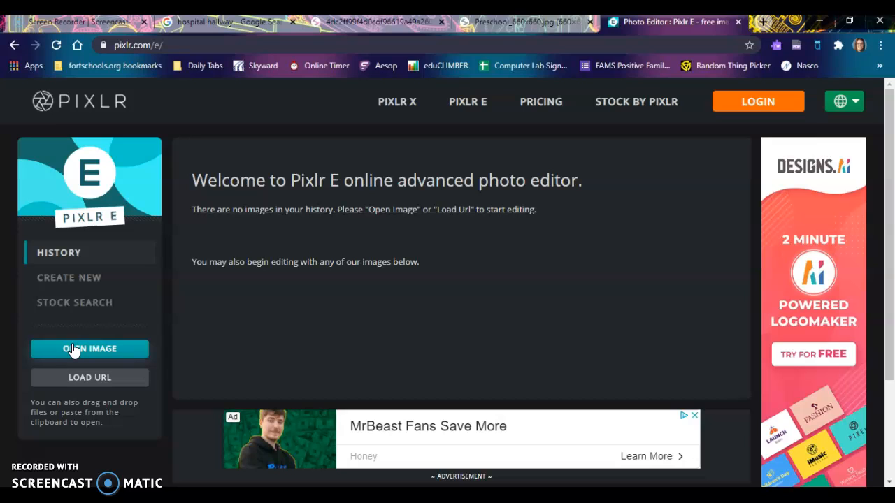
pyautogui.click(73, 278)
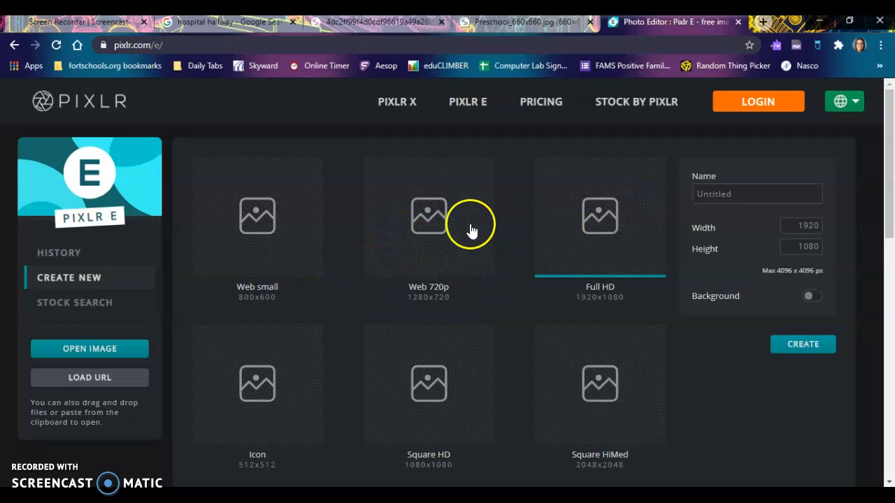
pyautogui.click(447, 205)
pyautogui.click(802, 246)
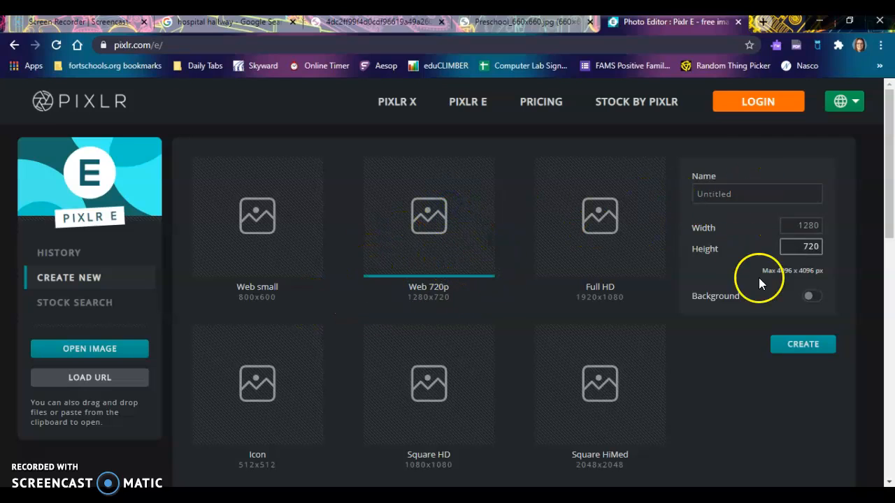
pyautogui.click(802, 344)
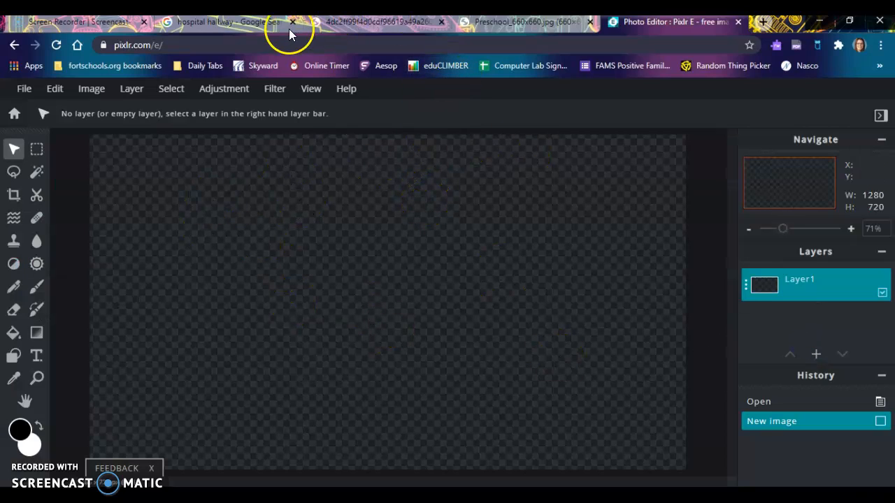
# Copy the full-size hospital hallway picture from its browser tab and paste it into the blank Pixlr E image.
pyautogui.click(224, 25)
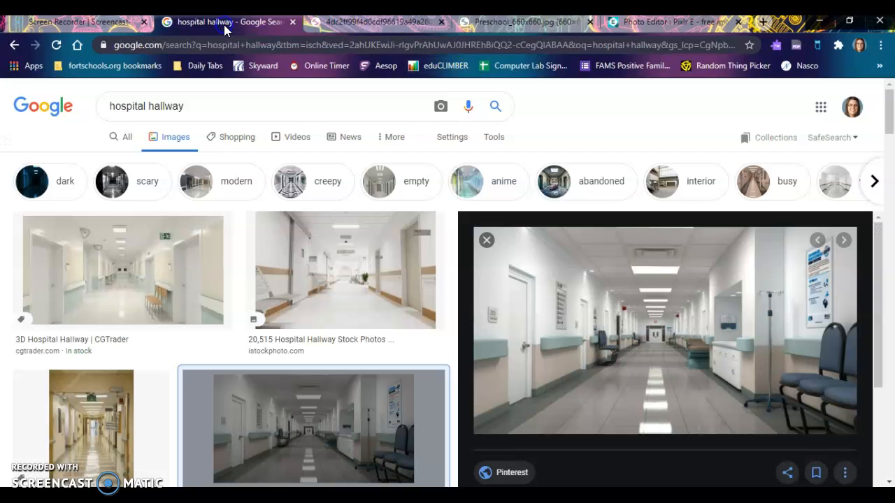
pyautogui.click(353, 29)
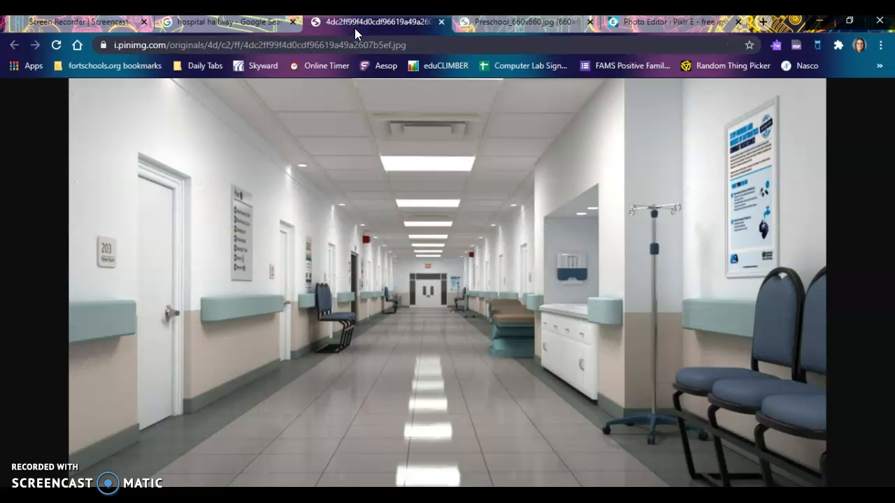
pyautogui.rightClick(409, 230)
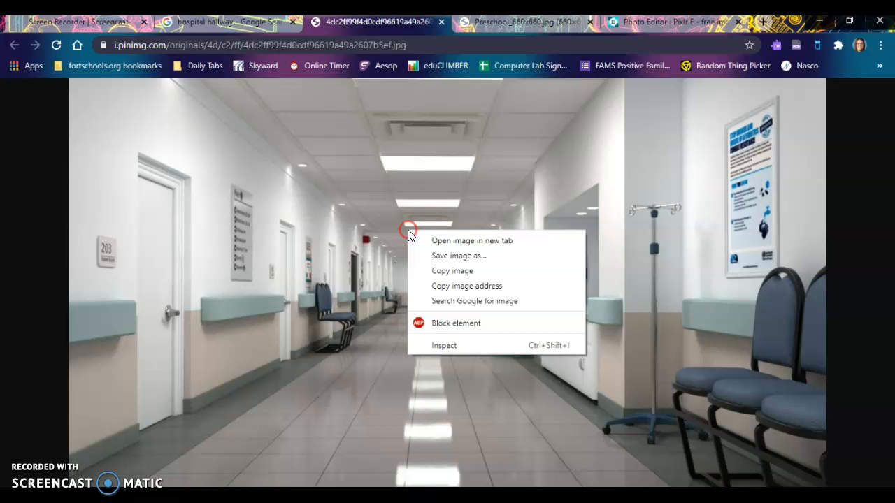
pyautogui.click(448, 272)
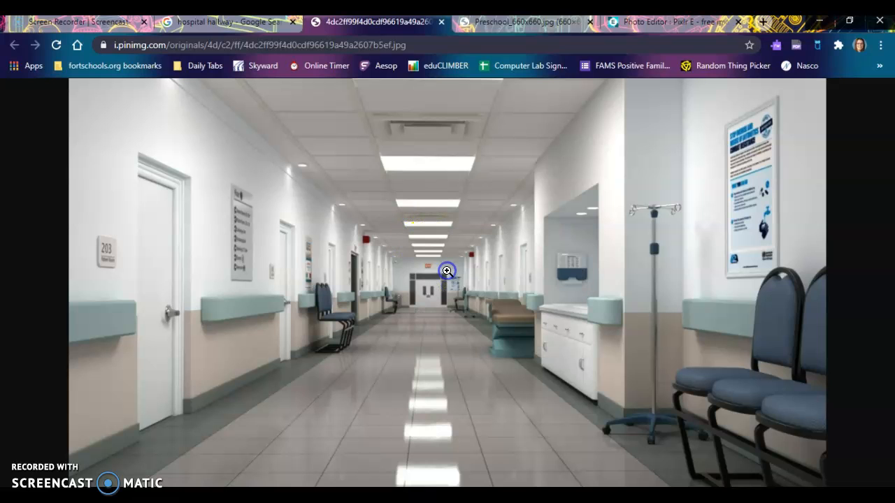
pyautogui.click(669, 25)
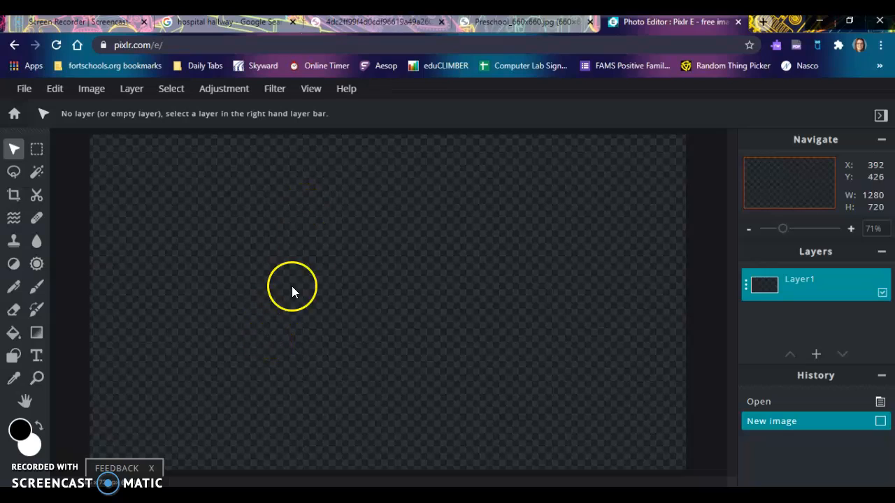
pyautogui.click(312, 231)
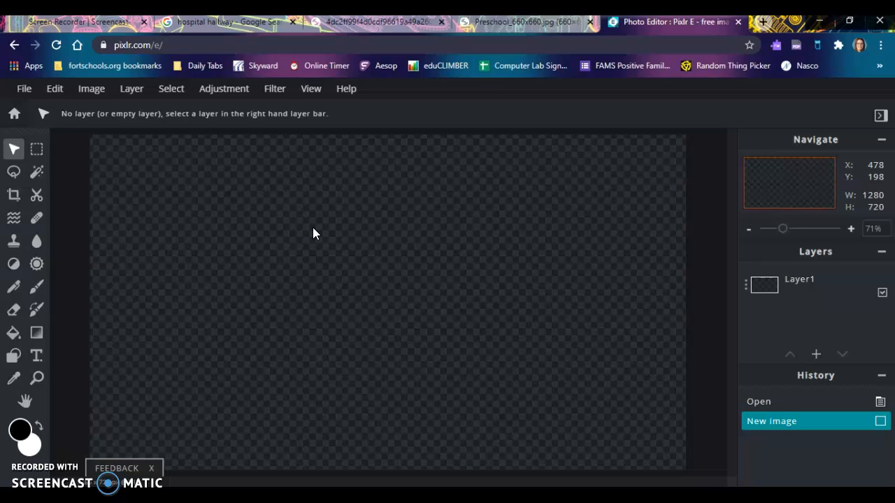
pyautogui.hotkey('ctrl', 'v')
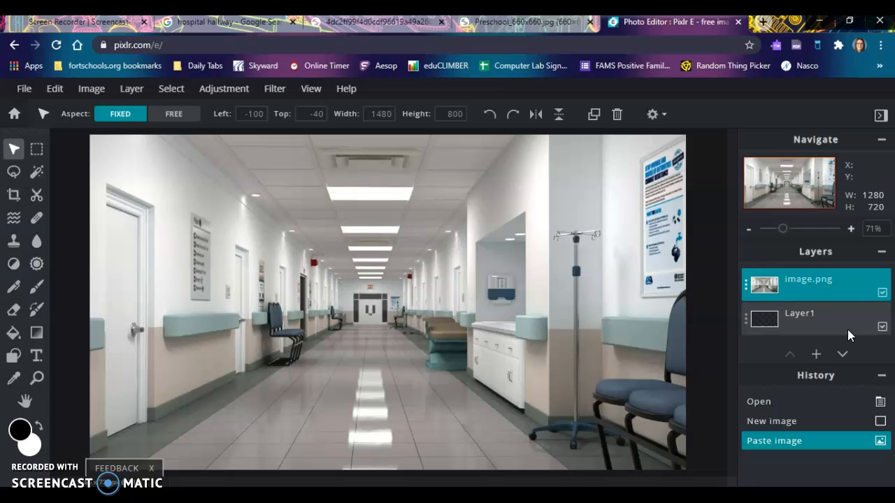
# Toggle the hallway layer's visibility off and on several times, leaving the layer shown.
pyautogui.click(788, 272)
pyautogui.click(882, 293)
pyautogui.click(882, 293)
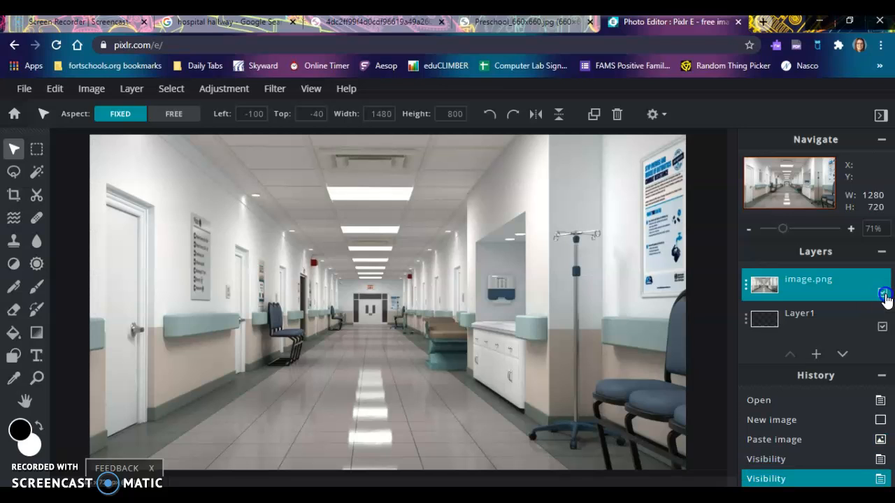
pyautogui.click(882, 294)
pyautogui.click(883, 293)
pyautogui.click(882, 293)
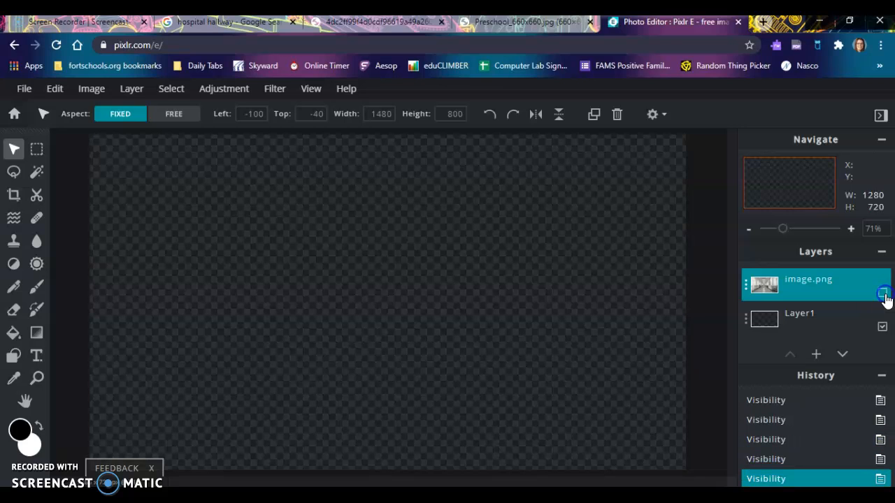
pyautogui.click(882, 293)
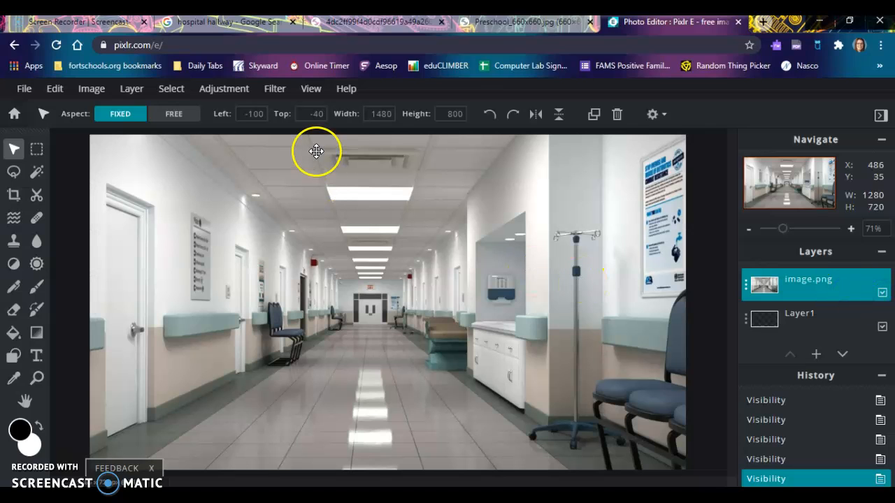
# Copy the Preschool_660x660.jpg photo of the running boy and paste it over the hallway in Pixlr E as a new layer.
pyautogui.click(513, 22)
pyautogui.rightClick(379, 220)
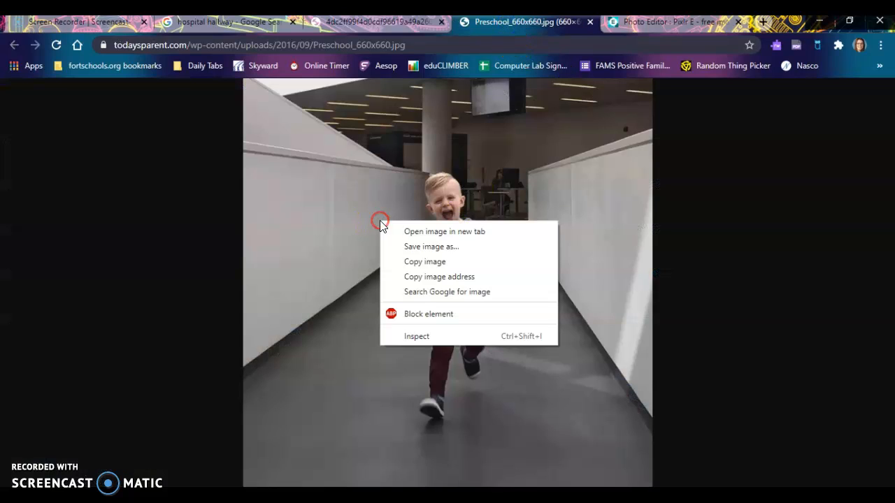
pyautogui.click(423, 259)
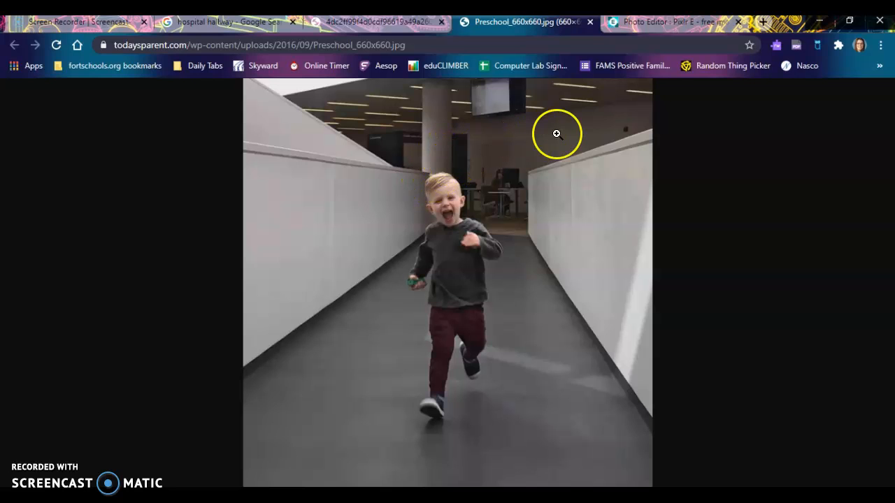
pyautogui.click(652, 24)
pyautogui.click(475, 266)
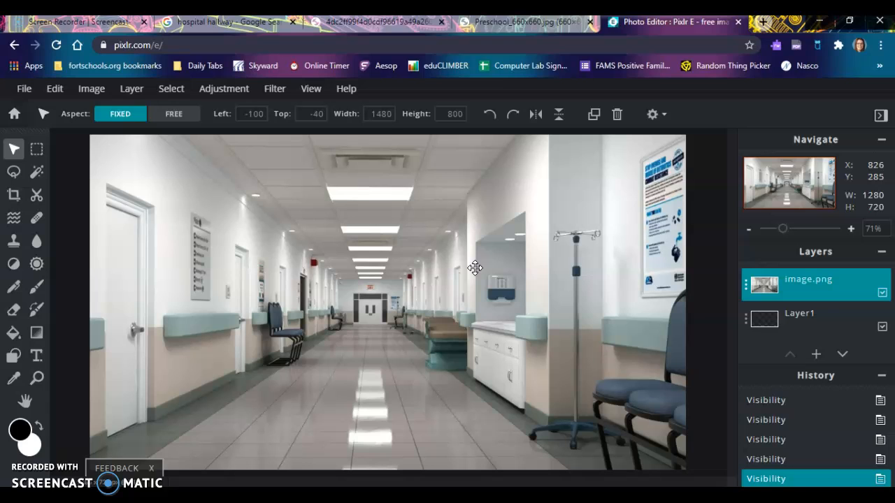
pyautogui.hotkey('ctrl', 'v')
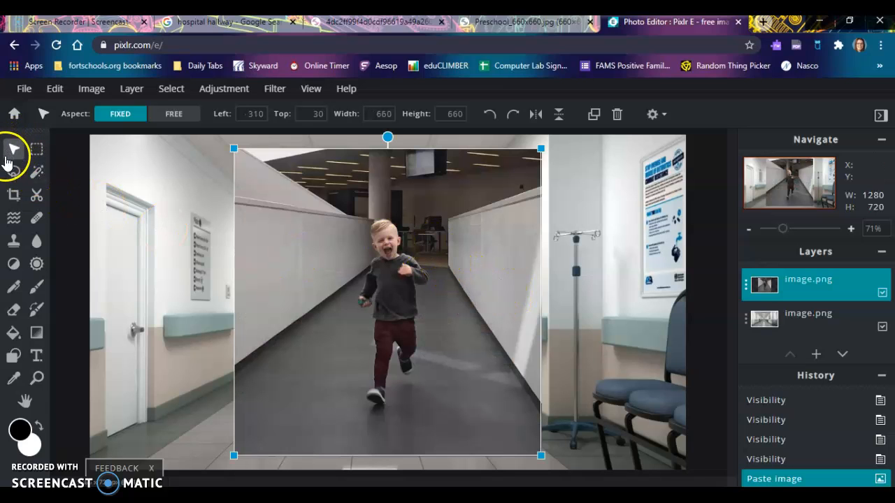
# Move the boy photo lower on the canvas, to about 283 px from the left and 124 px from the top.
pyautogui.moveTo(355, 205); pyautogui.dragTo(257, 222)
pyautogui.moveTo(211, 318); pyautogui.dragTo(343, 247)
pyautogui.moveTo(413, 270); pyautogui.dragTo(417, 270)
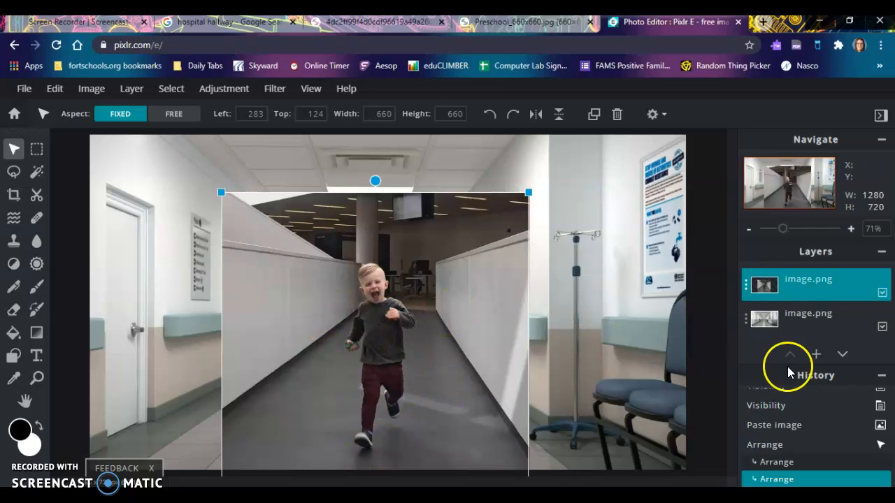
# Move the boy photo layer beneath the hallway layer and return it to the top of the layer stack.
pyautogui.moveTo(768, 288); pyautogui.dragTo(768, 322)
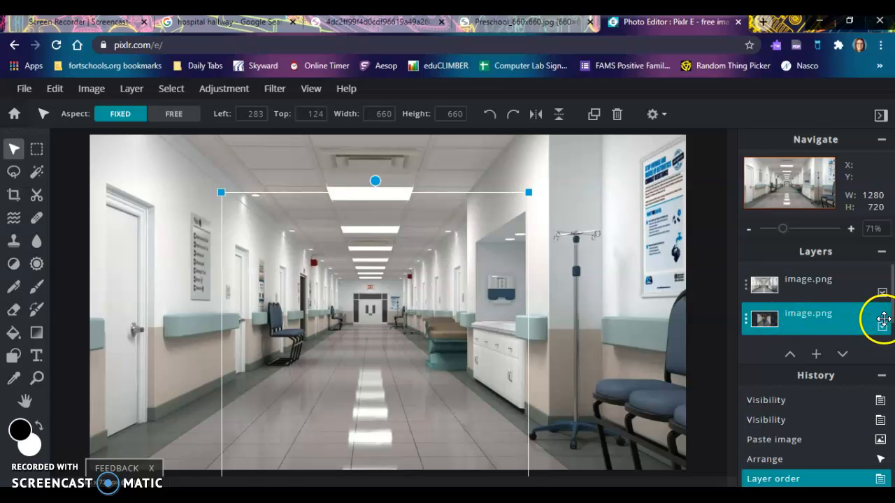
pyautogui.moveTo(822, 314); pyautogui.dragTo(817, 281)
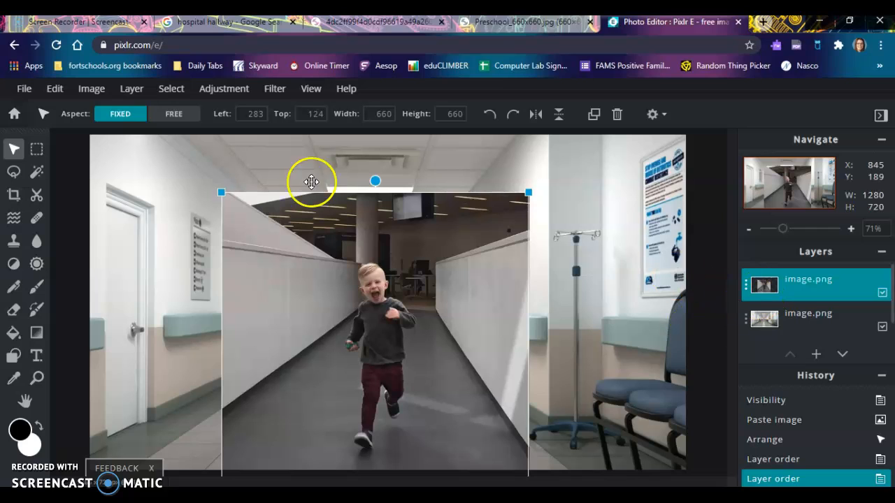
# Dismiss the advertisement and paint four black freehand strokes across the boy photo layer with a soft size 40 brush.
pyautogui.click(37, 286)
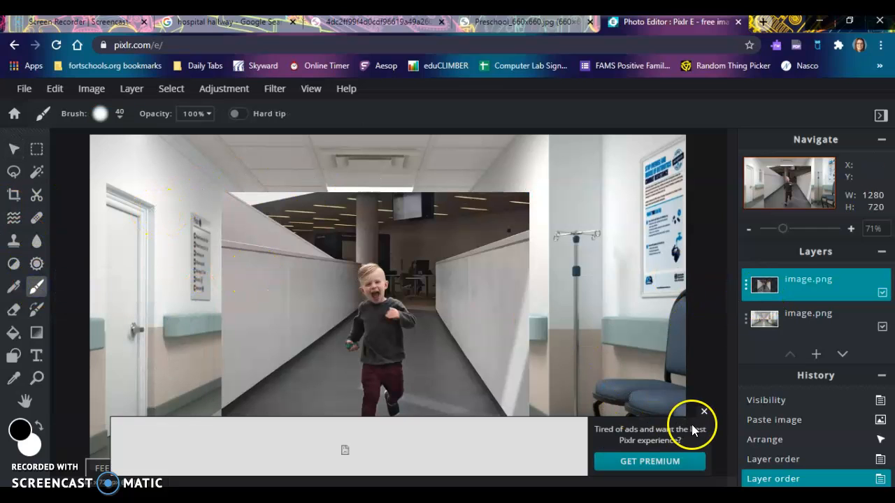
pyautogui.click(704, 411)
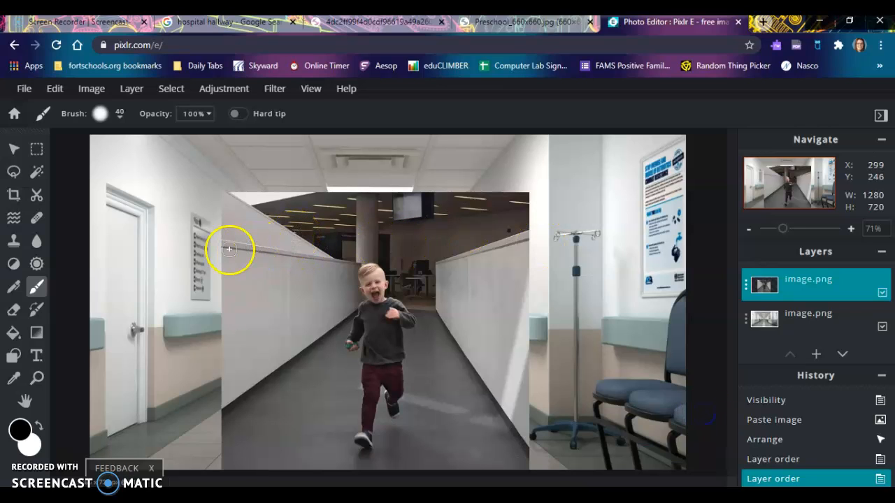
pyautogui.moveTo(305, 222)
pyautogui.mouseDown()
pyautogui.moveTo(255, 231)
pyautogui.moveTo(320, 268)
pyautogui.moveTo(308, 305)
pyautogui.moveTo(375, 246)
pyautogui.mouseUp()
pyautogui.moveTo(214, 370); pyautogui.dragTo(325, 364)
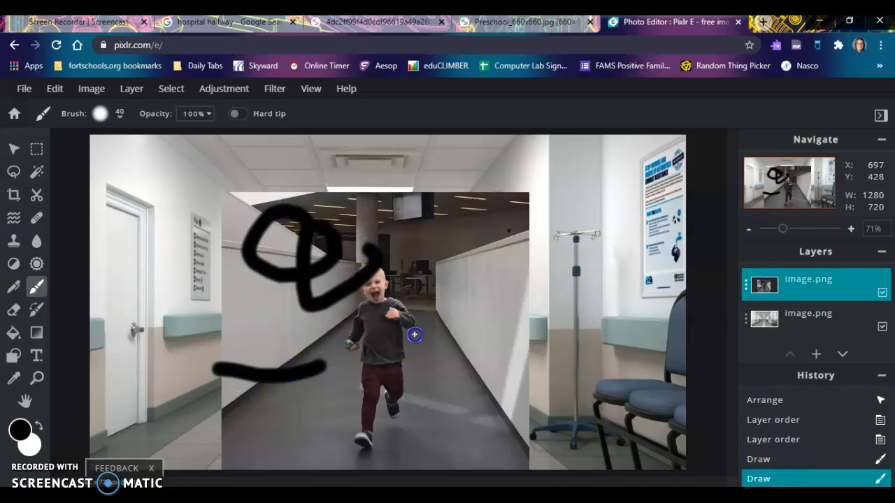
pyautogui.moveTo(415, 334); pyautogui.dragTo(449, 267)
pyautogui.moveTo(411, 227); pyautogui.dragTo(475, 183)
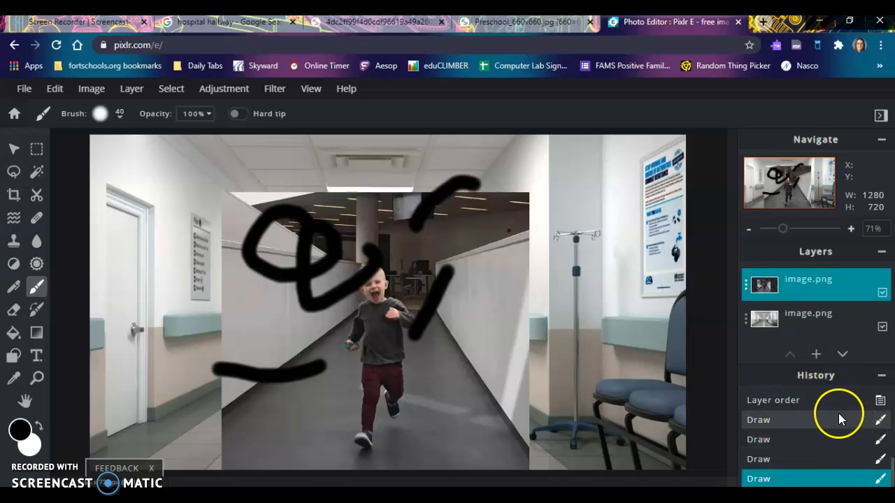
# Step back through the history to remove the last two brush strokes, and restore both of them.
pyautogui.click(774, 459)
pyautogui.click(776, 439)
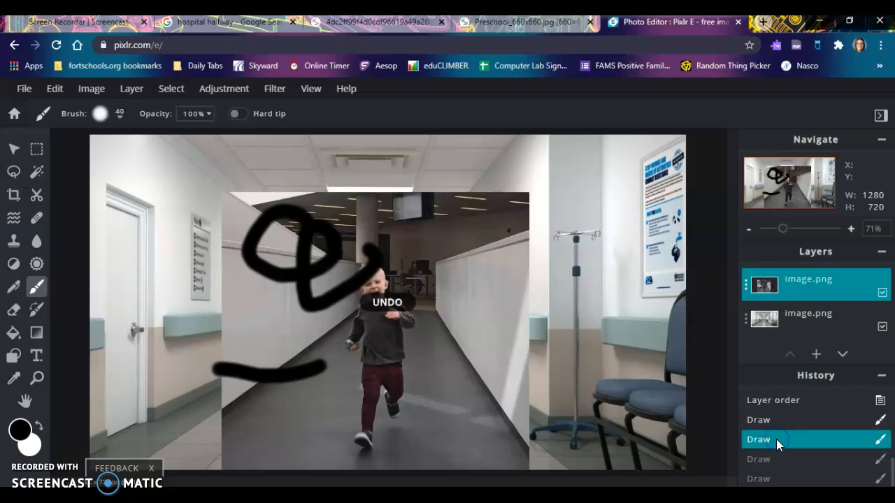
pyautogui.click(775, 456)
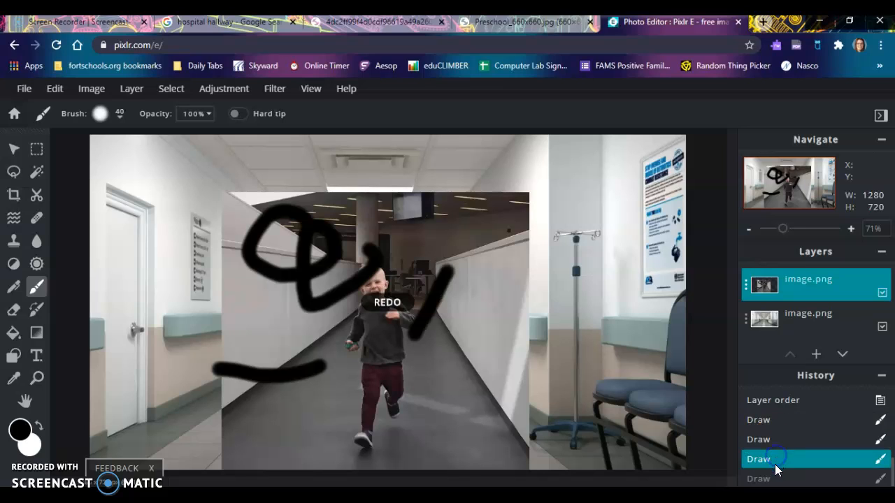
pyautogui.click(772, 478)
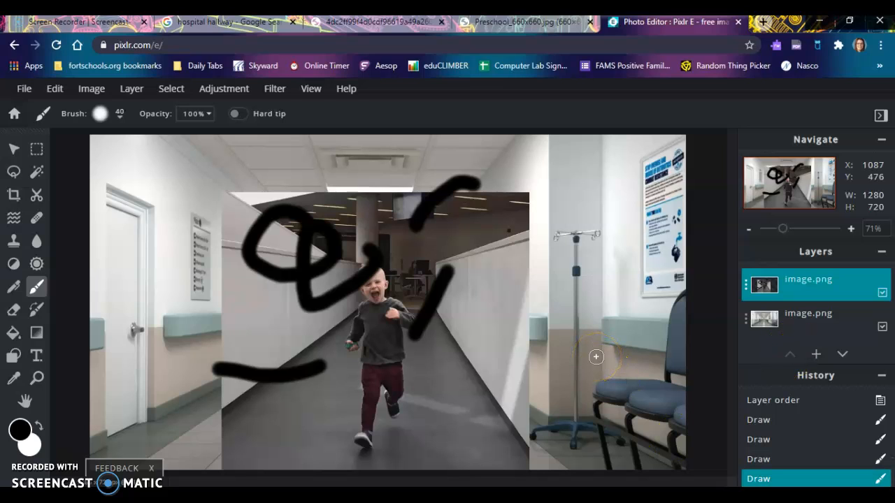
# Undo all four black brush strokes on the boy photo layer.
pyautogui.rightClick(413, 288)
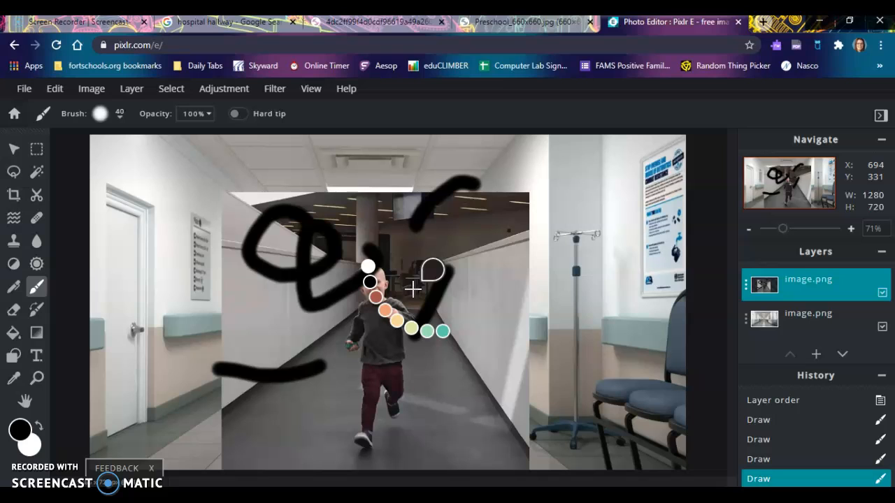
pyautogui.rightClick(508, 256)
pyautogui.hotkey('ctrl', 'z')
pyautogui.hotkey('ctrl', 'z')
pyautogui.hotkey('ctrl', 'z')
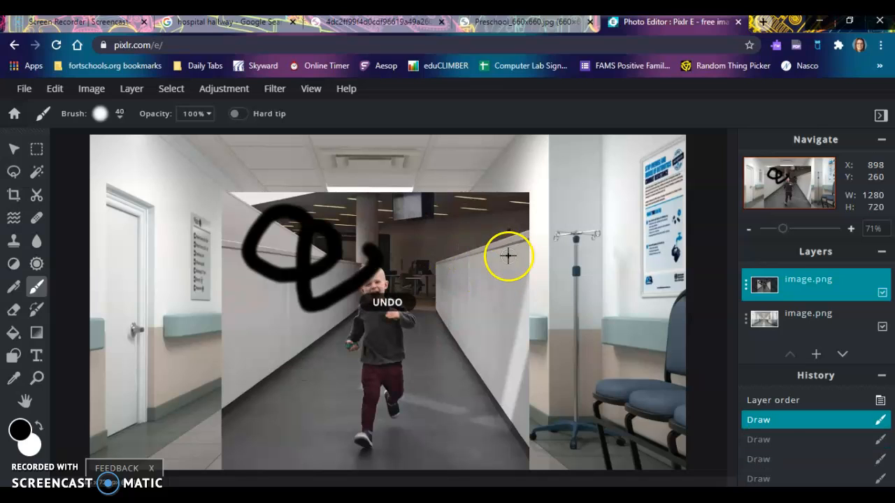
pyautogui.hotkey('ctrl', 'z')
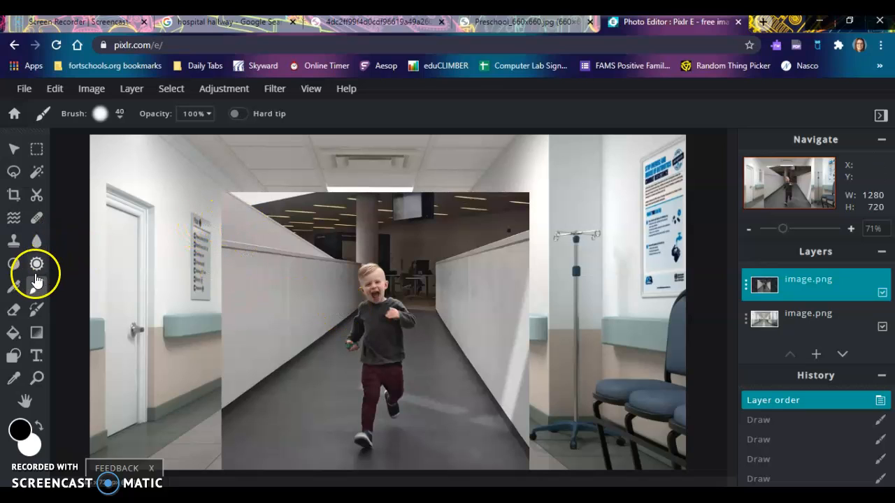
# Try erasing the background above and beside the boy's head with a soft size 40 eraser, and undo the erasures.
pyautogui.click(13, 309)
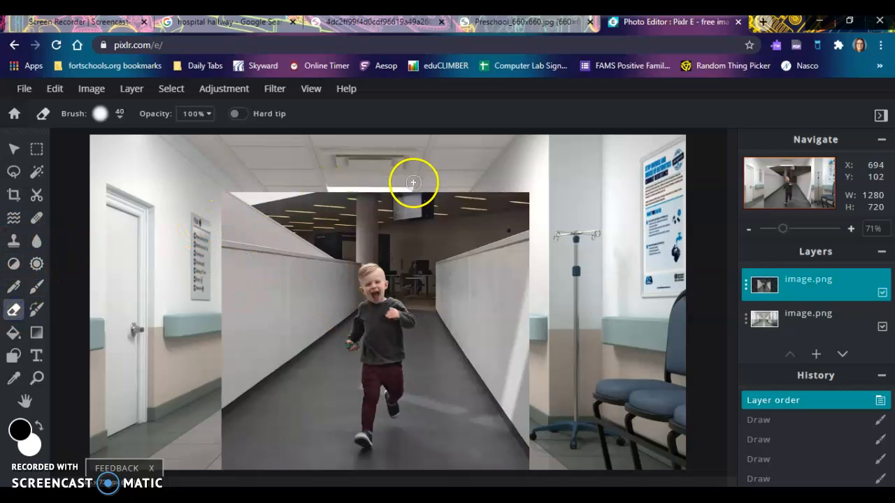
pyautogui.moveTo(410, 204)
pyautogui.mouseDown()
pyautogui.moveTo(389, 233)
pyautogui.moveTo(353, 197)
pyautogui.moveTo(368, 188)
pyautogui.moveTo(356, 122)
pyautogui.moveTo(380, 225)
pyautogui.moveTo(395, 223)
pyautogui.moveTo(390, 206)
pyautogui.moveTo(440, 278)
pyautogui.moveTo(415, 240)
pyautogui.mouseUp()
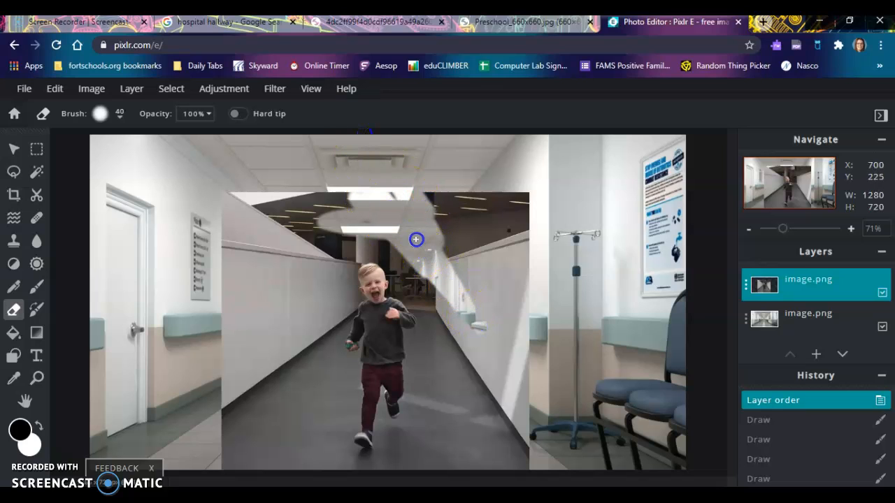
pyautogui.hotkey('ctrl', 'z')
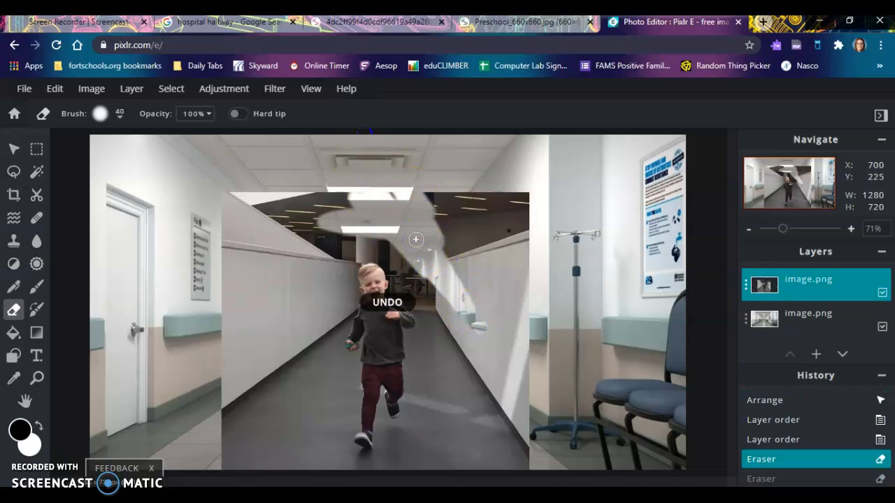
pyautogui.hotkey('ctrl', 'z')
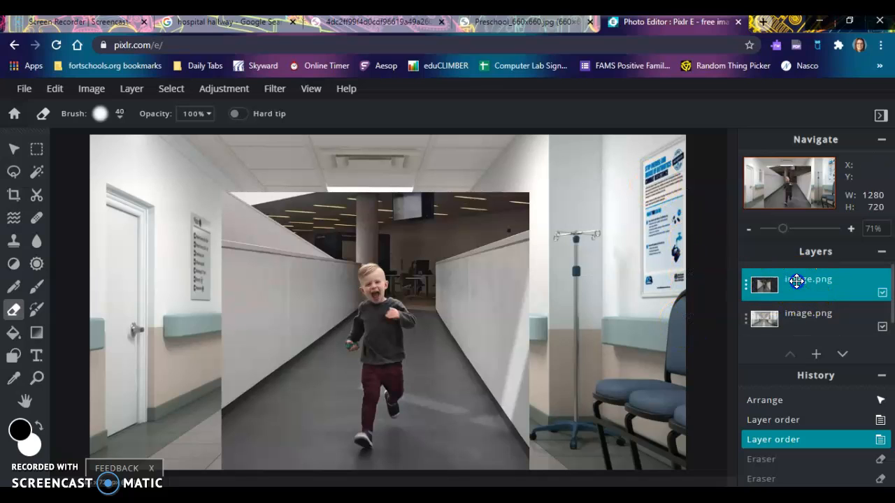
# Rename the running boy photo's layer as Boy.png.
pyautogui.click(745, 282)
pyautogui.click(672, 262)
pyautogui.doubleClick(633, 262)
pyautogui.write('Boy')
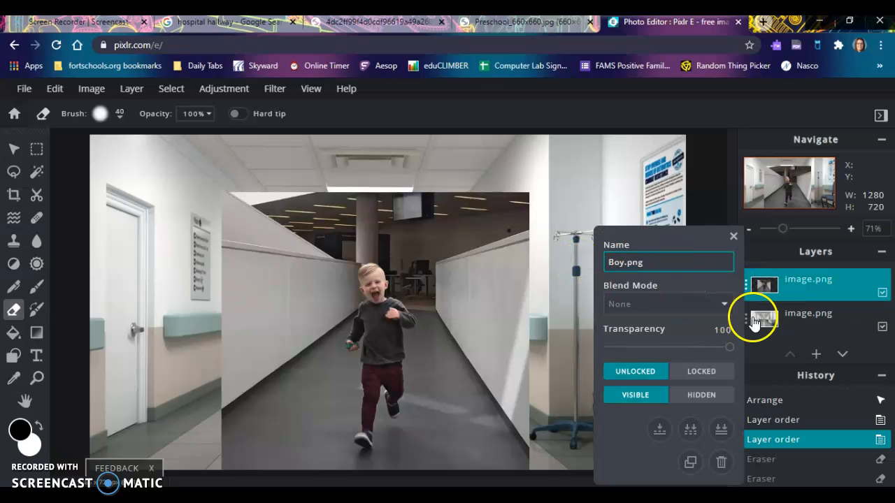
# Rename the hallway background layer as Hospital.png and close its layer settings.
pyautogui.click(803, 313)
pyautogui.click(806, 313)
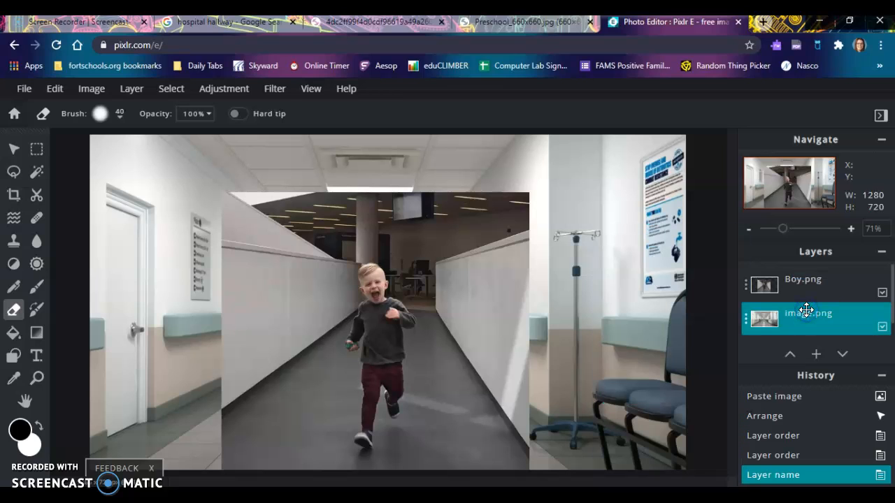
pyautogui.click(746, 319)
pyautogui.click(619, 262)
pyautogui.doubleClick(619, 262)
pyautogui.write('Hosp.png')
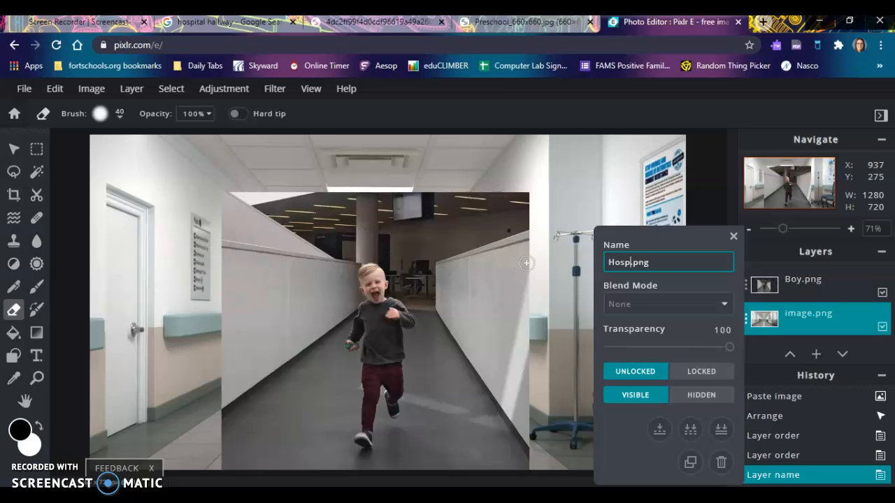
pyautogui.press('Return')
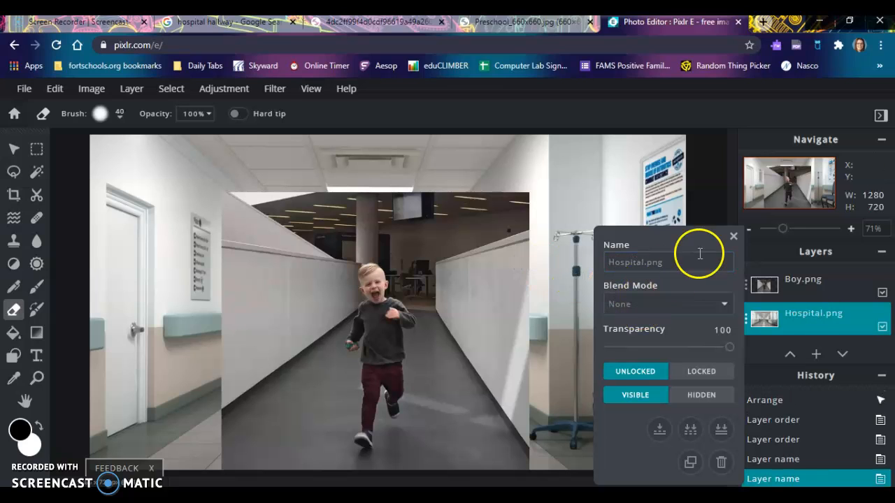
pyautogui.click(735, 235)
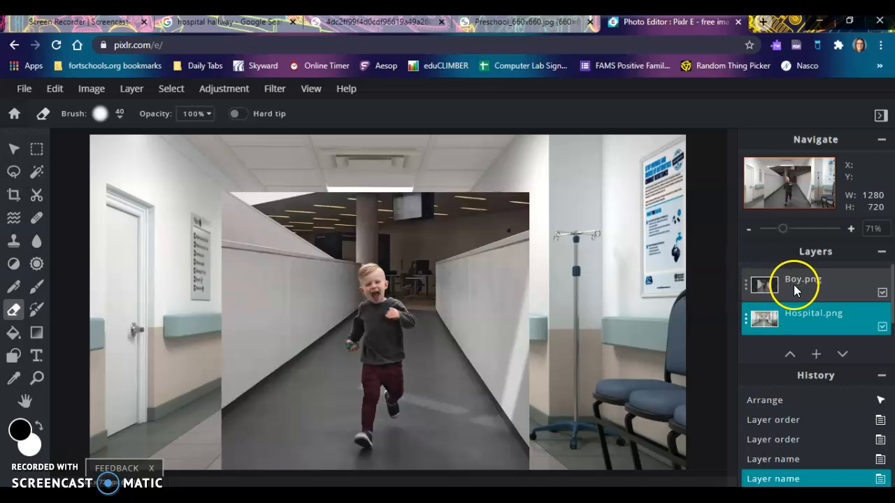
# Select the Boy.png layer for the Cutout tool, try a rectangular shape mask across the photo's upper strip, and undo it.
pyautogui.click(788, 285)
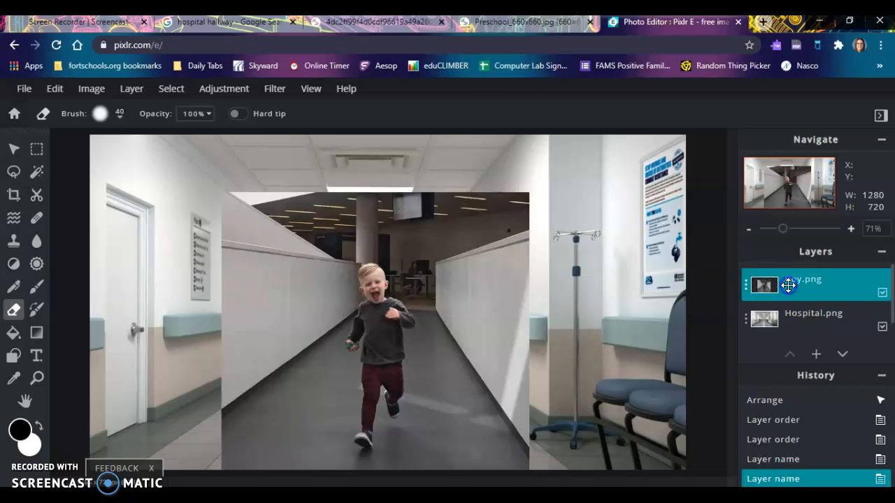
pyautogui.click(35, 195)
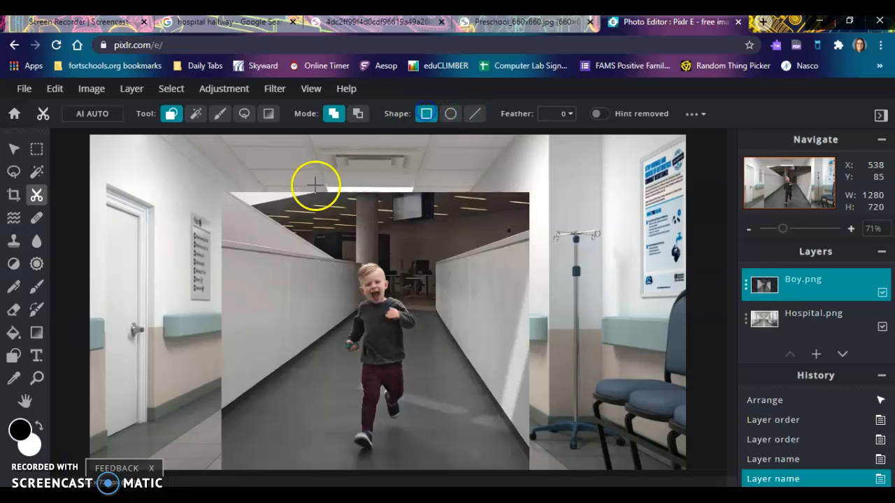
pyautogui.moveTo(558, 230); pyautogui.dragTo(557, 230)
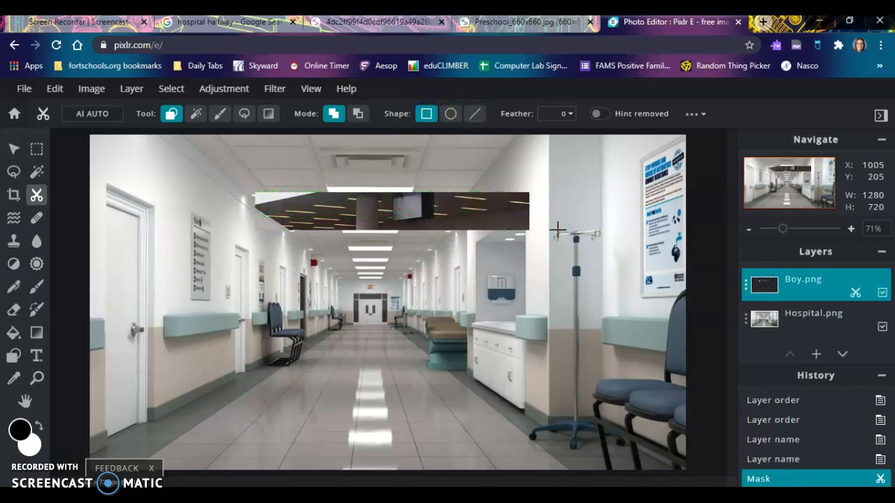
pyautogui.hotkey('ctrl', 'z')
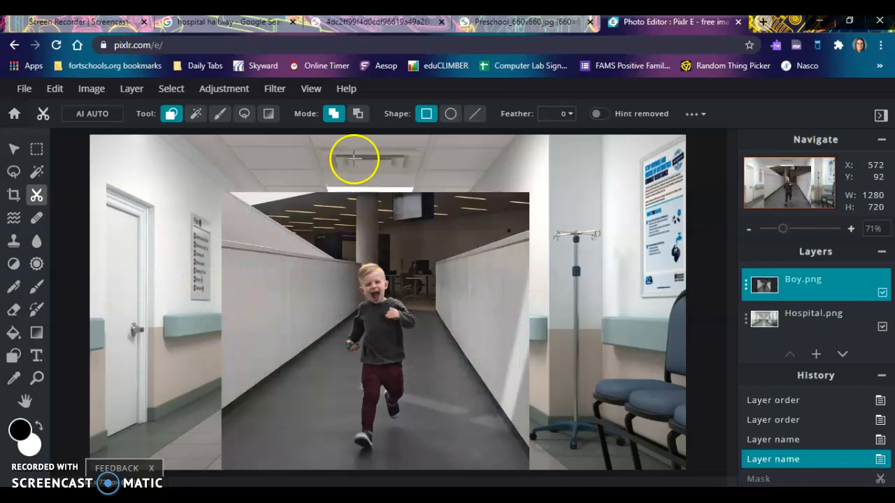
# Mask out a patch of the boy photo's dark background above and right of his head with a size 40 Cutout brush.
pyautogui.click(219, 114)
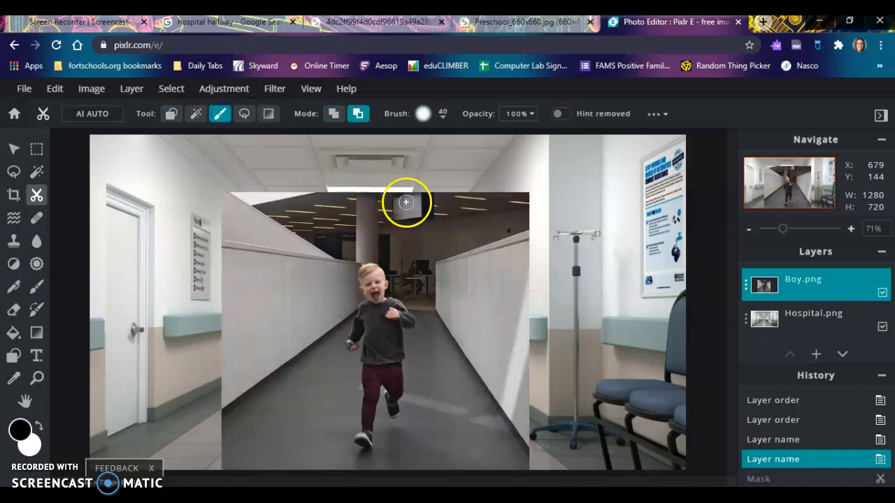
pyautogui.moveTo(402, 198); pyautogui.dragTo(459, 256)
pyautogui.moveTo(399, 189); pyautogui.dragTo(480, 255)
pyautogui.moveTo(419, 206)
pyautogui.mouseDown()
pyautogui.moveTo(471, 273)
pyautogui.moveTo(459, 233)
pyautogui.mouseUp()
pyautogui.moveTo(425, 192); pyautogui.dragTo(422, 190)
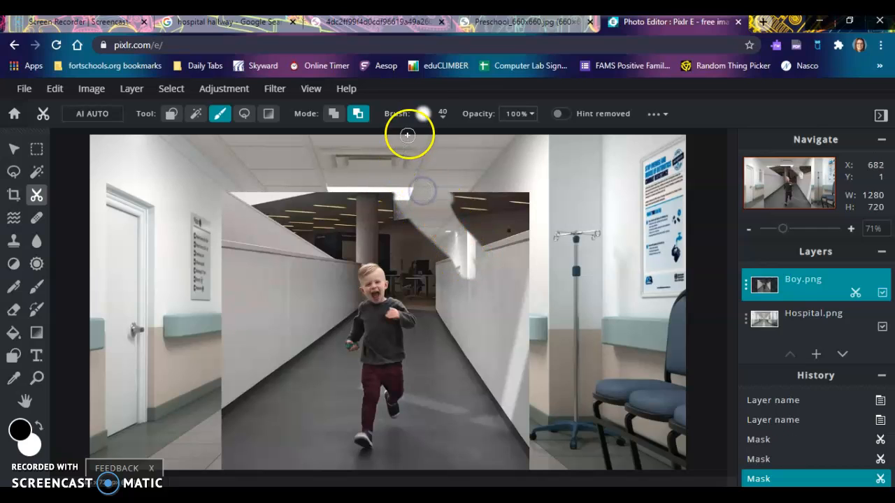
# Enlarge the Cutout brush to 487 and remove the boy photo's walls and ceiling to the left, above and right of him.
pyautogui.click(439, 123)
pyautogui.click(444, 123)
pyautogui.click(440, 120)
pyautogui.moveTo(434, 160); pyautogui.dragTo(486, 162)
pyautogui.moveTo(441, 197)
pyautogui.mouseDown()
pyautogui.moveTo(555, 207)
pyautogui.moveTo(433, 198)
pyautogui.mouseUp()
pyautogui.click(293, 209)
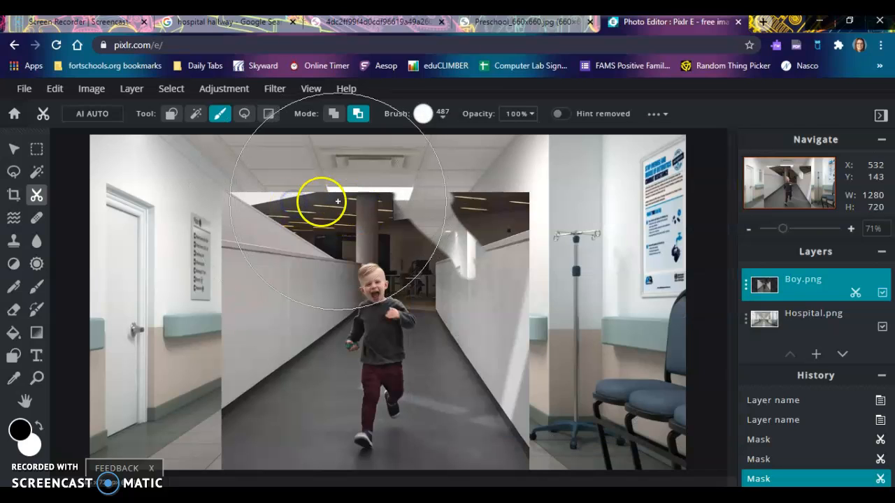
pyautogui.moveTo(247, 219)
pyautogui.mouseDown()
pyautogui.moveTo(214, 314)
pyautogui.moveTo(221, 343)
pyautogui.mouseUp()
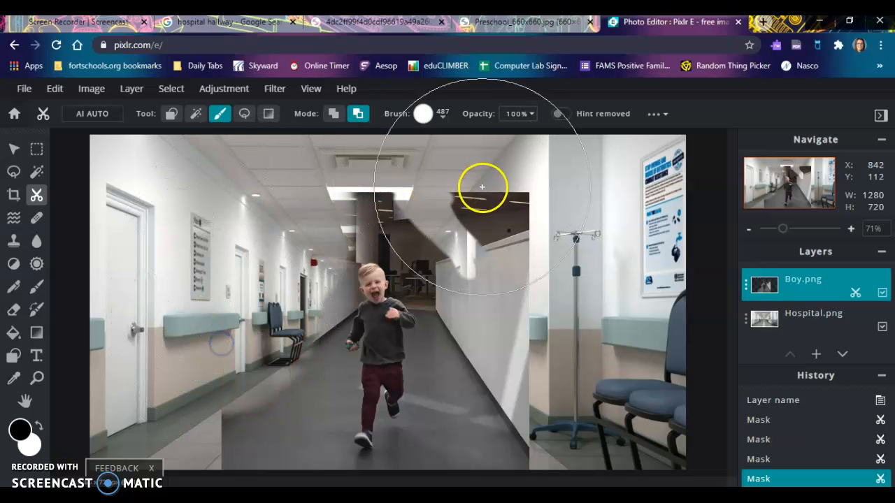
pyautogui.moveTo(335, 138)
pyautogui.mouseDown()
pyautogui.moveTo(326, 139)
pyautogui.moveTo(432, 144)
pyautogui.moveTo(518, 189)
pyautogui.mouseUp()
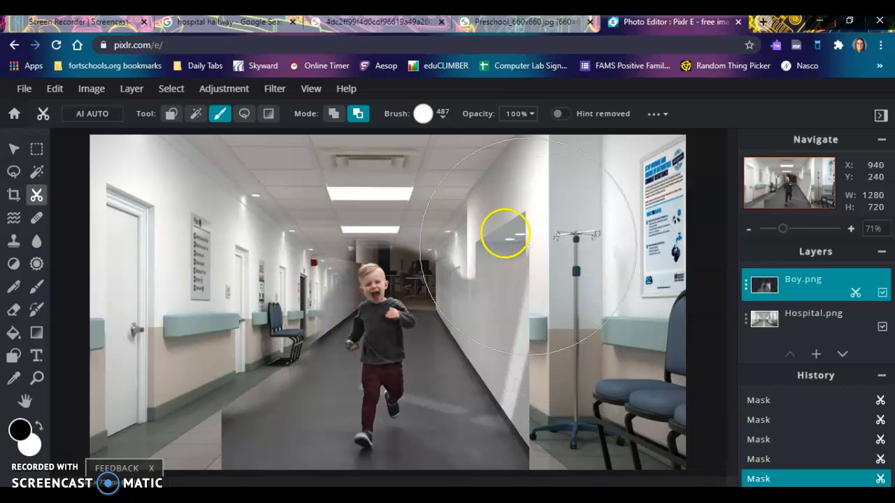
pyautogui.moveTo(587, 227); pyautogui.dragTo(528, 201)
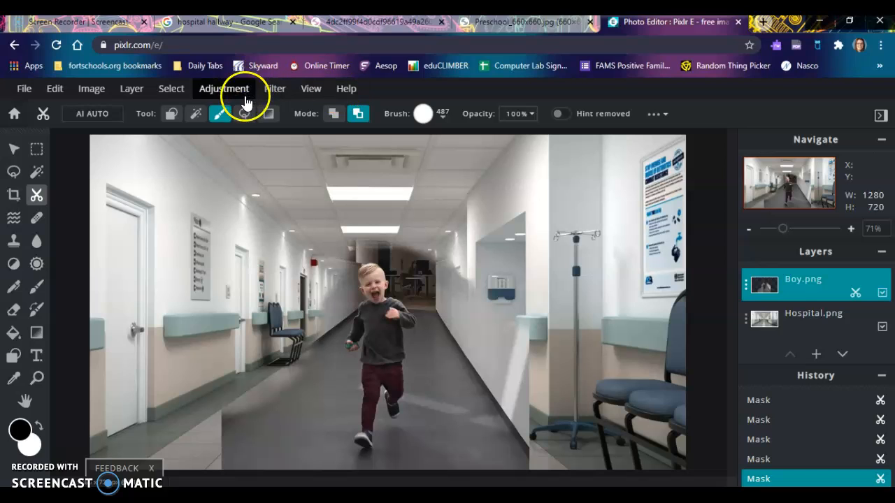
# Try removing the boy photo's floor with the Magic mask at tolerance 32, and undo it.
pyautogui.click(196, 113)
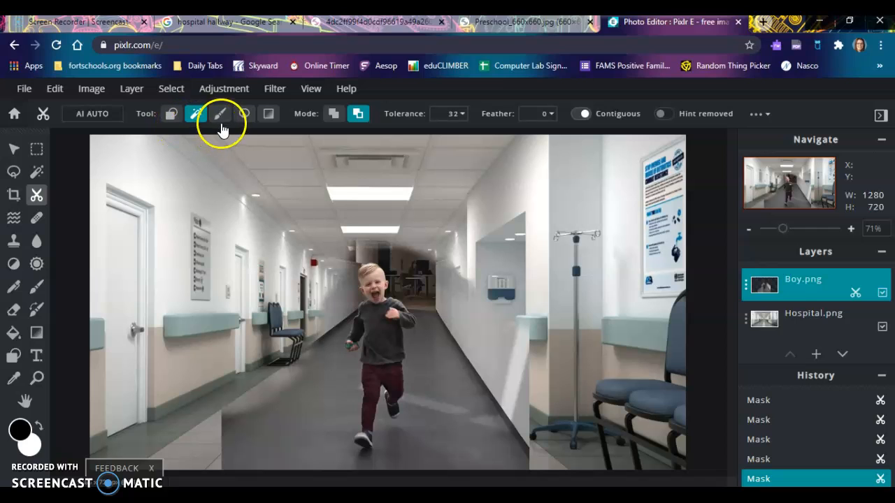
pyautogui.click(238, 120)
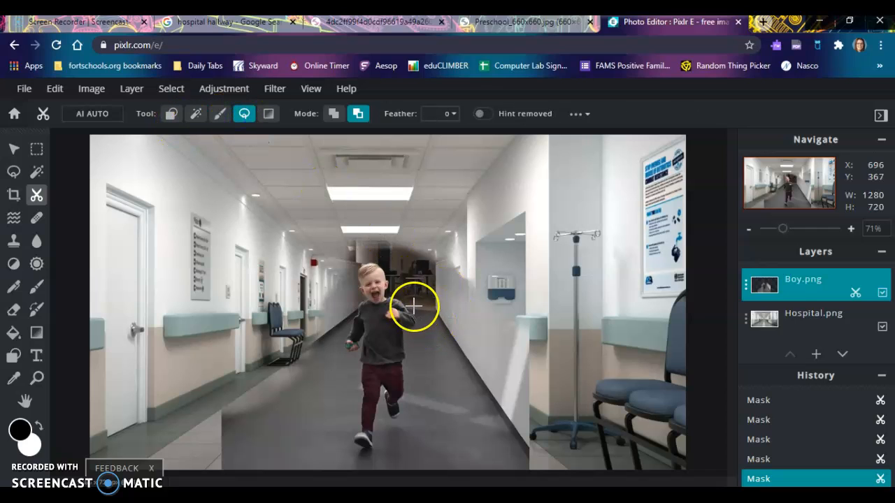
pyautogui.click(196, 114)
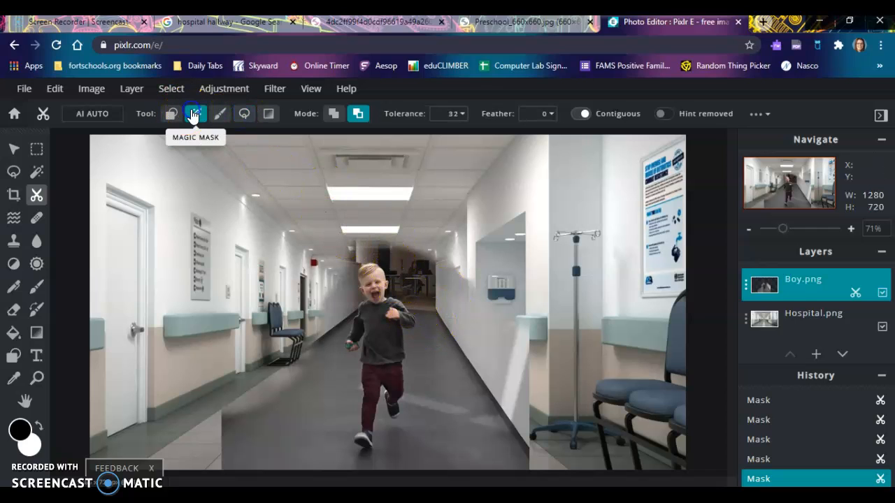
pyautogui.click(296, 425)
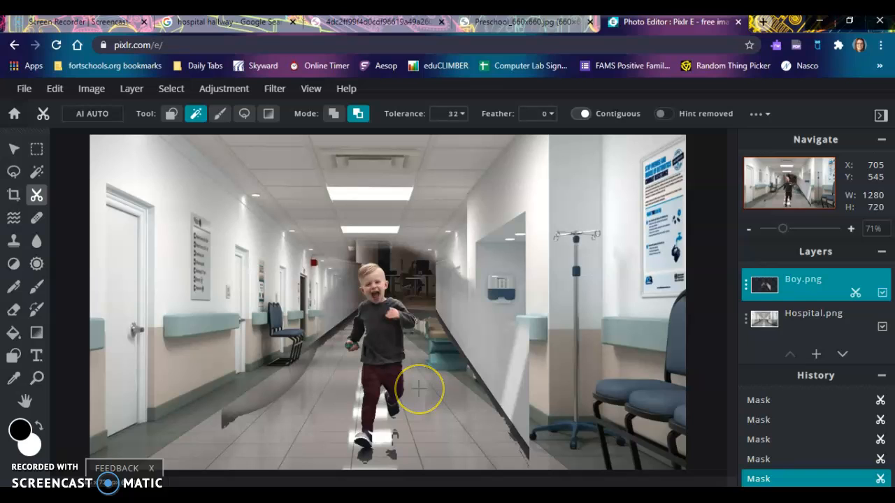
pyautogui.hotkey('ctrl', 'z')
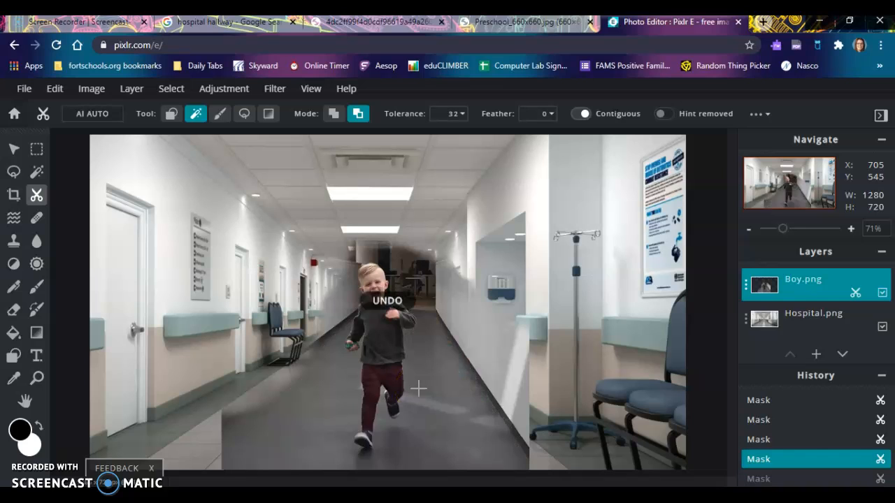
# Try masking the area around the boy with a freehand lasso cutout, and undo it.
pyautogui.click(243, 113)
pyautogui.moveTo(340, 446)
pyautogui.mouseDown()
pyautogui.moveTo(409, 469)
pyautogui.moveTo(453, 310)
pyautogui.moveTo(396, 240)
pyautogui.mouseUp()
pyautogui.click(414, 356)
pyautogui.hotkey('ctrl', 'z')
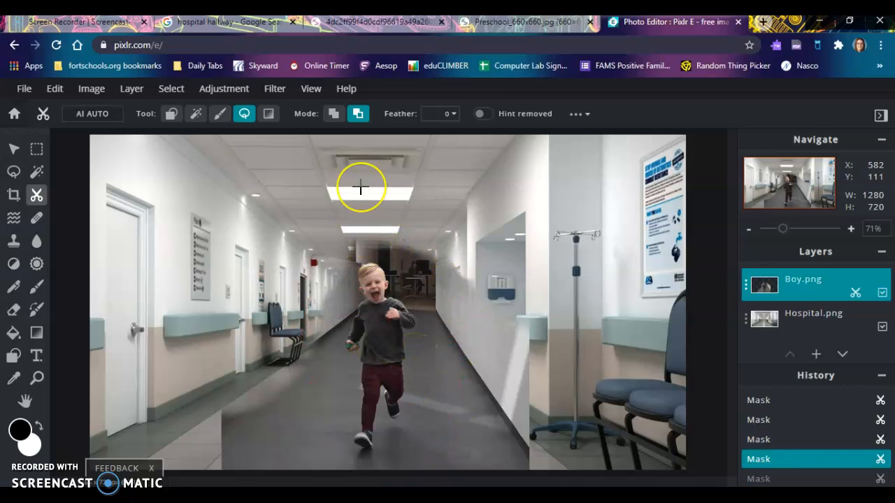
# Remove the boy photo's remaining right wall and the floor on both sides of him with the size 487 Cutout brush.
pyautogui.click(220, 113)
pyautogui.moveTo(538, 241)
pyautogui.mouseDown()
pyautogui.moveTo(520, 230)
pyautogui.moveTo(571, 383)
pyautogui.moveTo(563, 419)
pyautogui.mouseUp()
pyautogui.scroll(-3, 564, 419)
pyautogui.scroll(2, 521, 427)
pyautogui.scroll(-2, 246, 439)
pyautogui.moveTo(246, 439)
pyautogui.mouseDown()
pyautogui.moveTo(251, 371)
pyautogui.moveTo(251, 409)
pyautogui.moveTo(280, 435)
pyautogui.mouseUp()
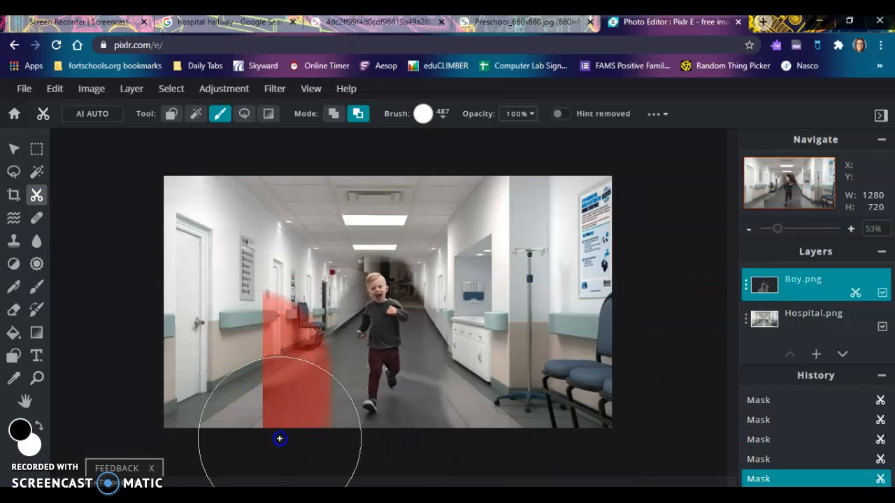
pyautogui.moveTo(444, 461)
pyautogui.mouseDown()
pyautogui.moveTo(495, 411)
pyautogui.moveTo(500, 365)
pyautogui.moveTo(525, 302)
pyautogui.moveTo(520, 262)
pyautogui.moveTo(483, 203)
pyautogui.moveTo(414, 158)
pyautogui.mouseUp()
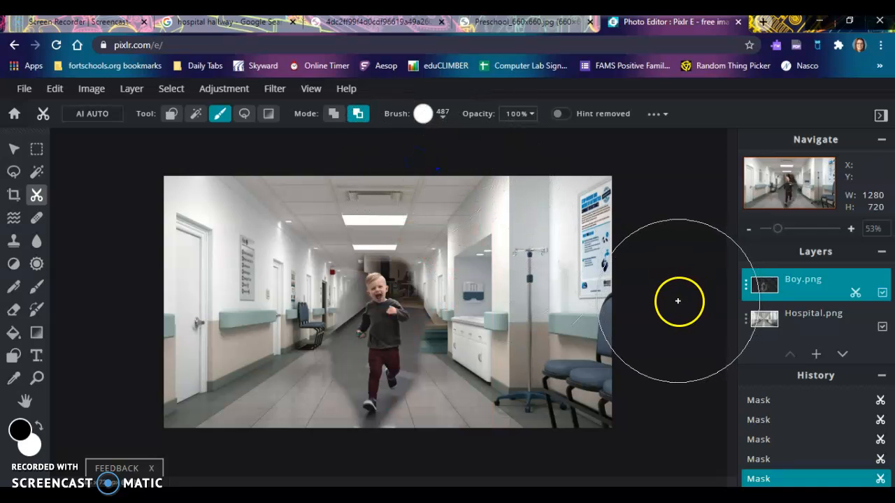
# Mask out part of the boy's head, and paint him back in using Add to mask with a size 130 brush.
pyautogui.moveTo(473, 266); pyautogui.dragTo(454, 282)
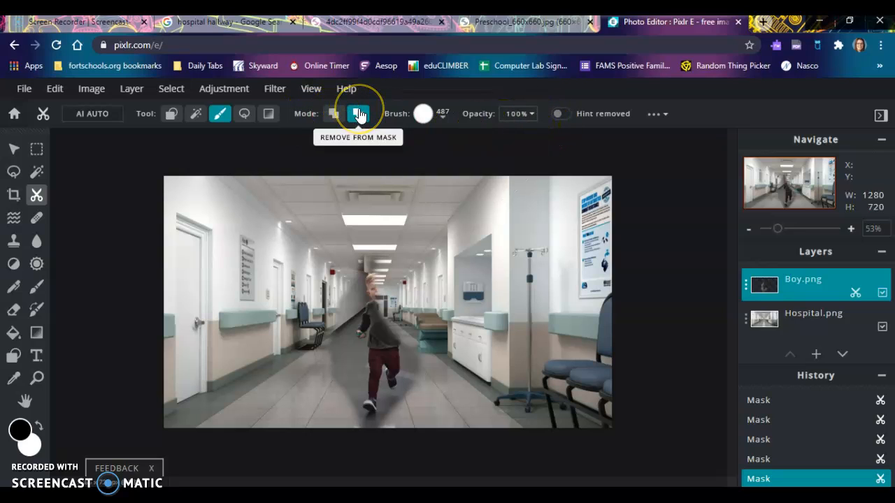
pyautogui.click(335, 115)
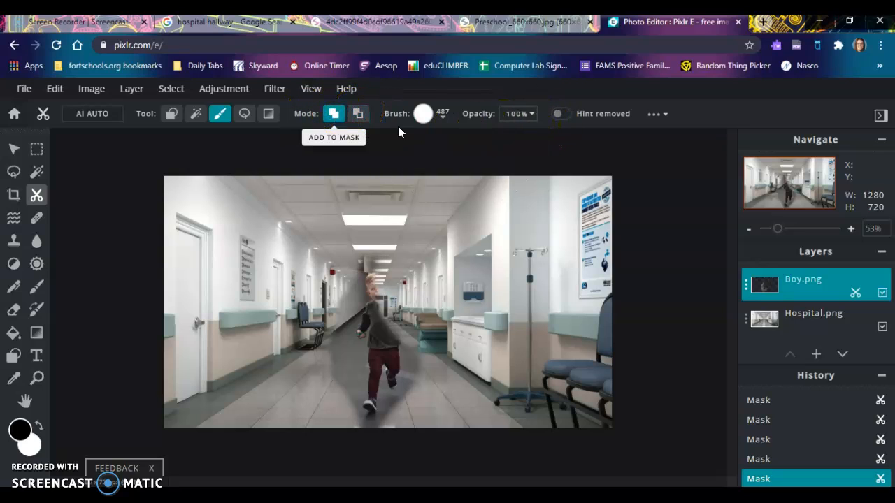
pyautogui.click(439, 114)
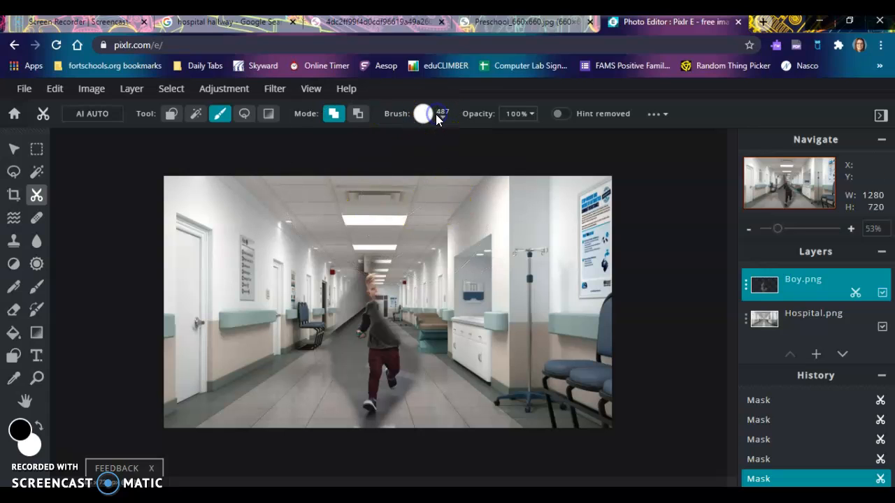
pyautogui.click(445, 162)
pyautogui.moveTo(361, 308)
pyautogui.mouseDown()
pyautogui.moveTo(364, 265)
pyautogui.moveTo(377, 370)
pyautogui.moveTo(392, 306)
pyautogui.moveTo(390, 338)
pyautogui.moveTo(359, 335)
pyautogui.moveTo(378, 405)
pyautogui.moveTo(392, 373)
pyautogui.moveTo(380, 283)
pyautogui.mouseUp()
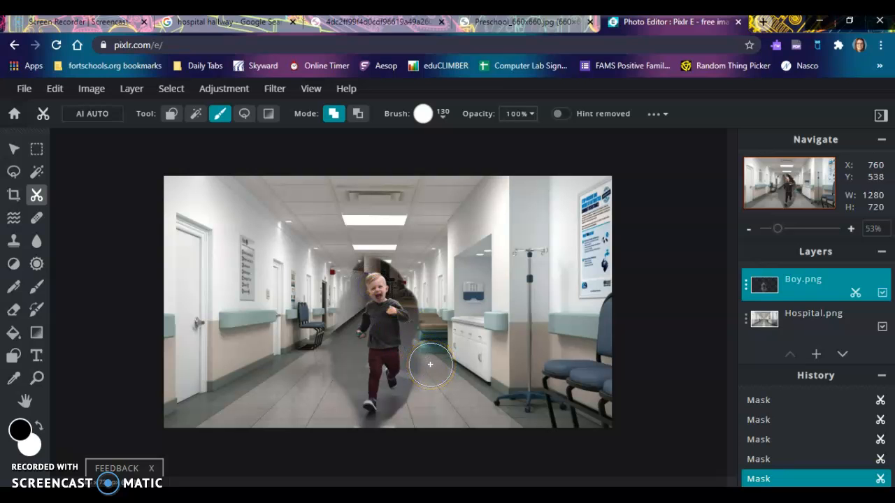
# Trim the leftover background along both sides of the boy and below his feet in Remove from mask mode with the size 130 brush.
pyautogui.scroll(5, 429, 364)
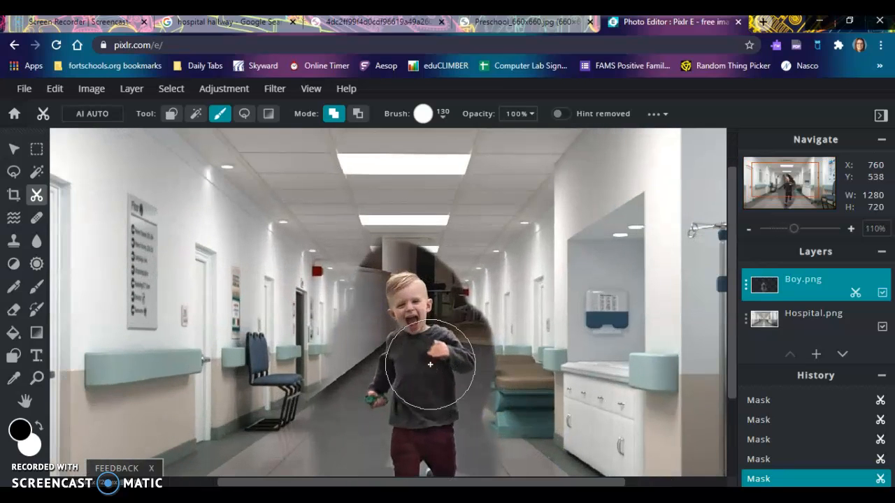
pyautogui.scroll(-4, 430, 364)
pyautogui.scroll(2, 430, 366)
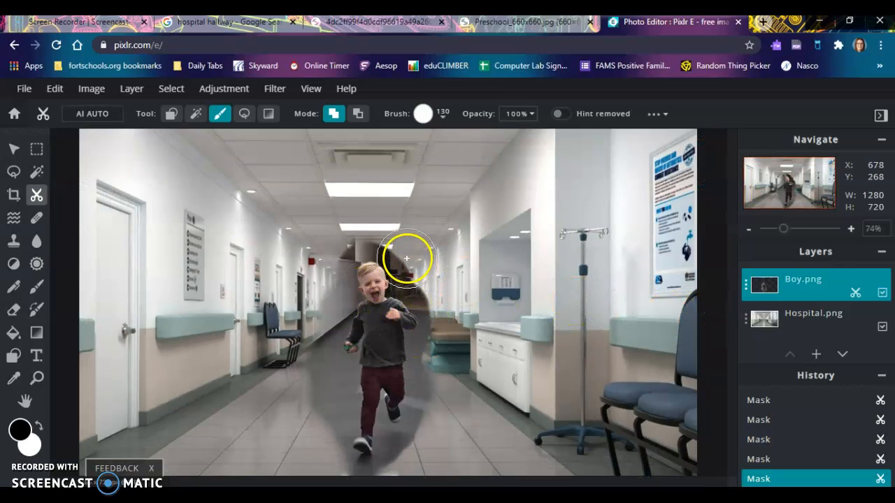
pyautogui.click(357, 113)
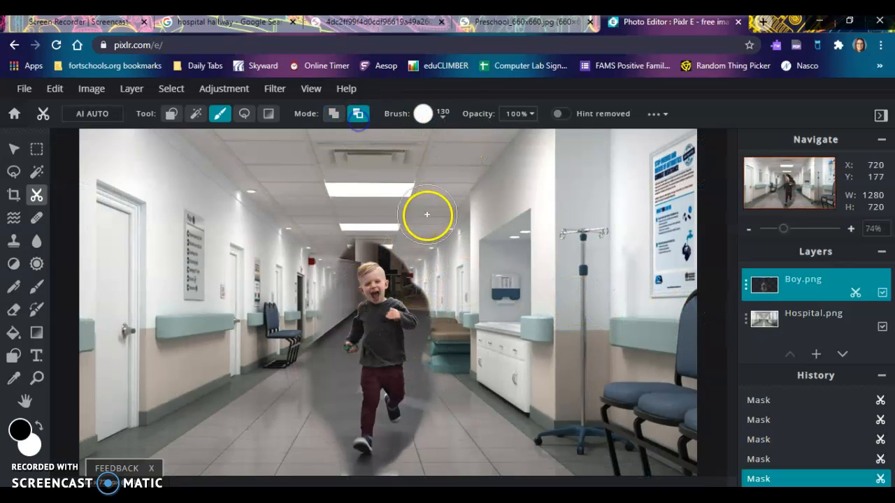
pyautogui.moveTo(414, 249)
pyautogui.mouseDown()
pyautogui.moveTo(443, 286)
pyautogui.moveTo(452, 332)
pyautogui.moveTo(438, 353)
pyautogui.moveTo(443, 383)
pyautogui.moveTo(433, 418)
pyautogui.mouseUp()
pyautogui.moveTo(310, 303)
pyautogui.mouseDown()
pyautogui.moveTo(319, 270)
pyautogui.moveTo(303, 355)
pyautogui.moveTo(325, 417)
pyautogui.moveTo(315, 454)
pyautogui.moveTo(324, 481)
pyautogui.mouseUp()
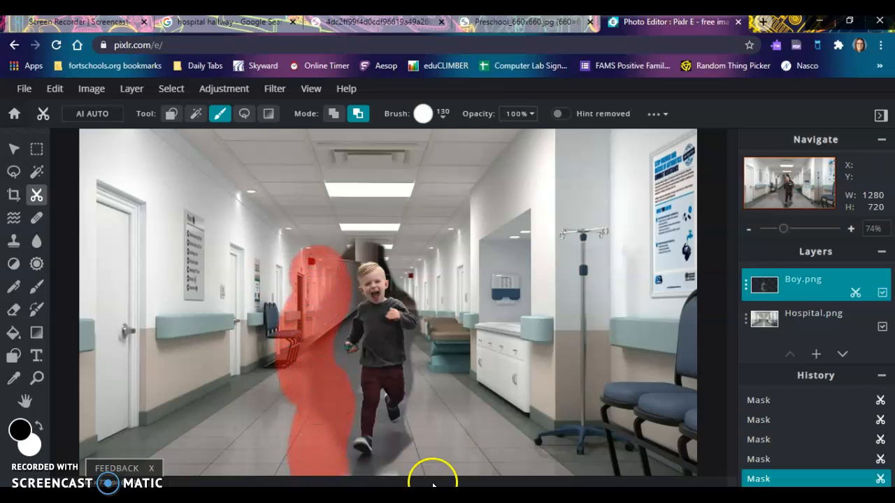
pyautogui.moveTo(433, 485); pyautogui.dragTo(432, 485)
# Remove the leftover background above and around the boy's head and beside his raised arm's shoulder with a size 30 Cutout brush.
pyautogui.scroll(5, 454, 339)
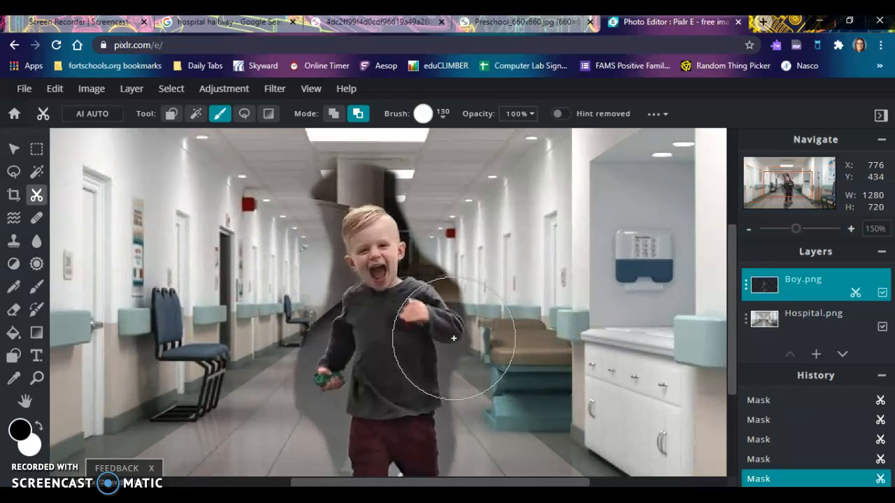
pyautogui.click(445, 115)
pyautogui.moveTo(437, 164); pyautogui.dragTo(432, 165)
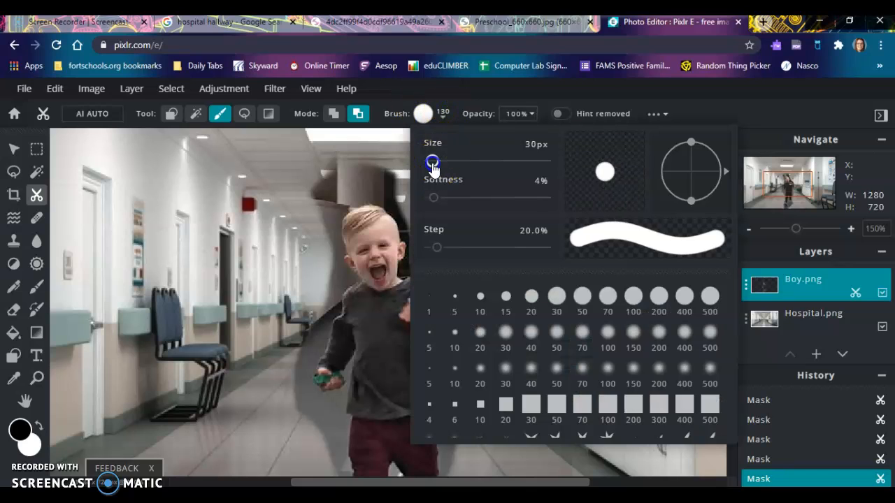
pyautogui.click(337, 186)
pyautogui.moveTo(334, 200); pyautogui.dragTo(350, 190)
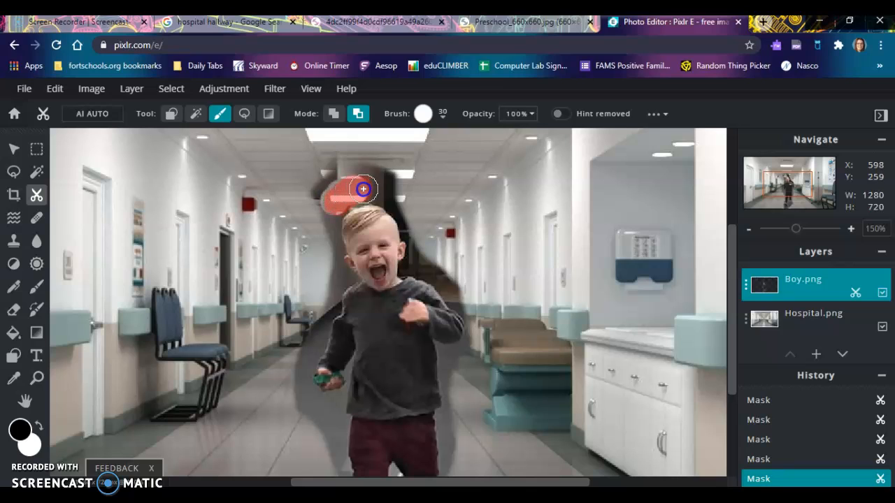
pyautogui.moveTo(401, 202); pyautogui.dragTo(409, 203)
pyautogui.moveTo(416, 183)
pyautogui.mouseDown()
pyautogui.moveTo(371, 169)
pyautogui.moveTo(337, 177)
pyautogui.moveTo(313, 202)
pyautogui.moveTo(333, 173)
pyautogui.moveTo(400, 171)
pyautogui.moveTo(402, 206)
pyautogui.moveTo(297, 173)
pyautogui.moveTo(417, 145)
pyautogui.mouseUp()
pyautogui.moveTo(390, 192)
pyautogui.mouseDown()
pyautogui.moveTo(419, 235)
pyautogui.moveTo(421, 260)
pyautogui.mouseUp()
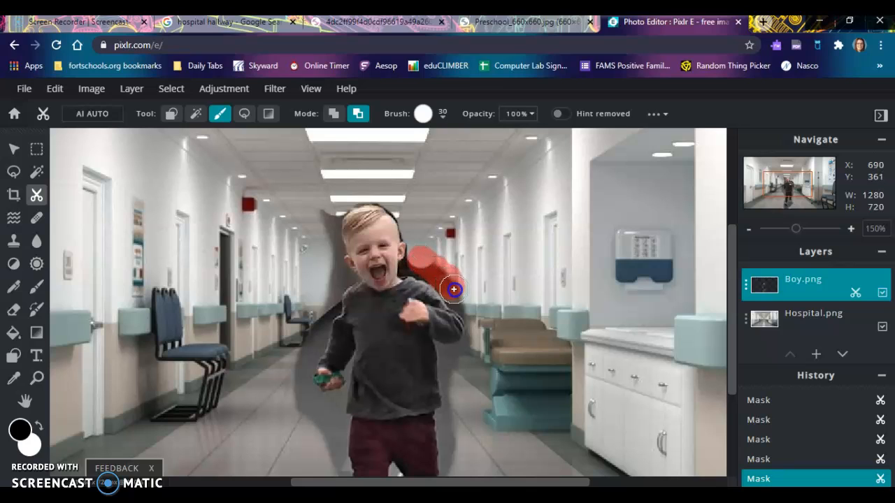
pyautogui.moveTo(462, 295)
pyautogui.mouseDown()
pyautogui.moveTo(484, 340)
pyautogui.moveTo(477, 278)
pyautogui.moveTo(422, 239)
pyautogui.mouseUp()
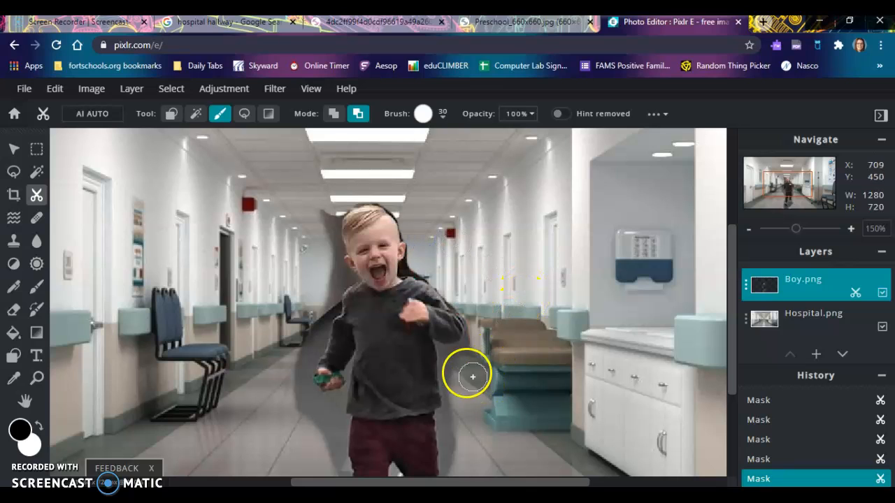
# Mask out the background below the boy's raised arm, and restore the clipped sweater edge using Add to mask.
pyautogui.moveTo(451, 359)
pyautogui.mouseDown()
pyautogui.moveTo(480, 326)
pyautogui.moveTo(478, 311)
pyautogui.moveTo(453, 362)
pyautogui.moveTo(458, 411)
pyautogui.mouseUp()
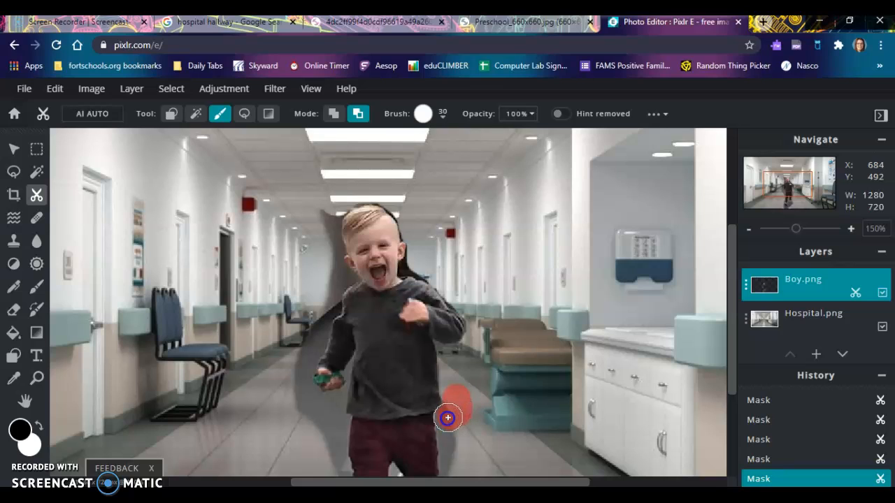
pyautogui.moveTo(445, 418); pyautogui.dragTo(449, 418)
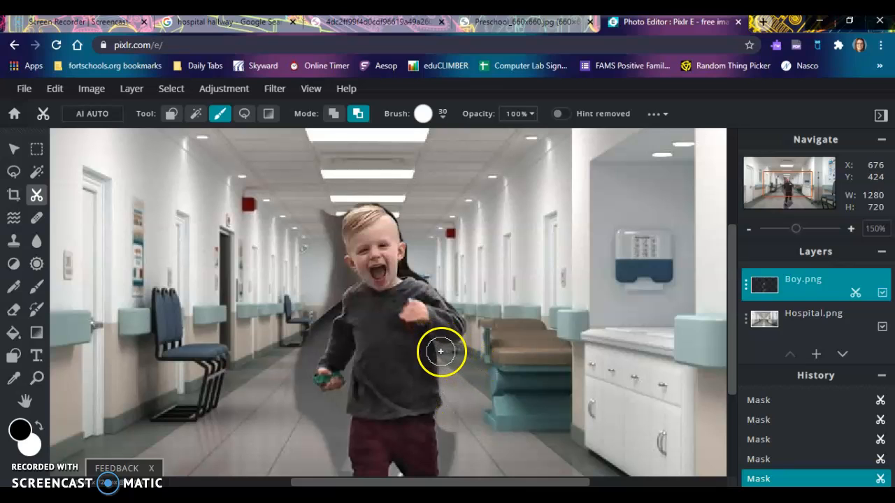
pyautogui.click(440, 351)
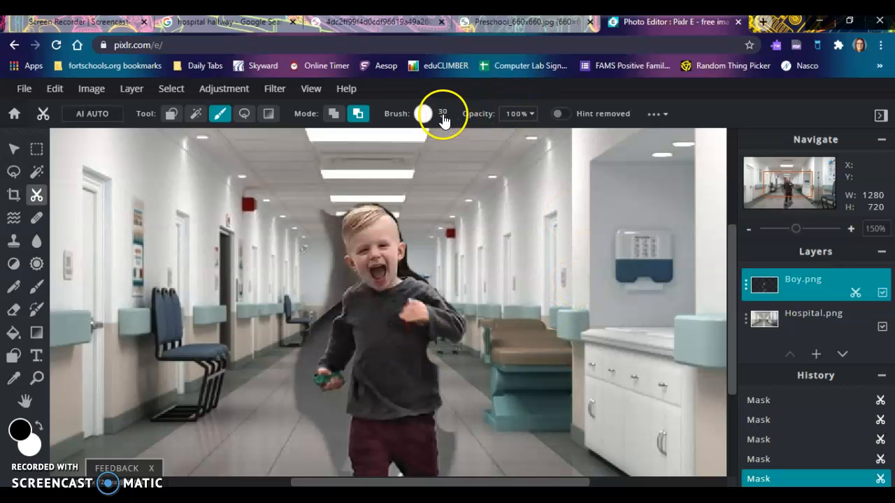
pyautogui.click(333, 113)
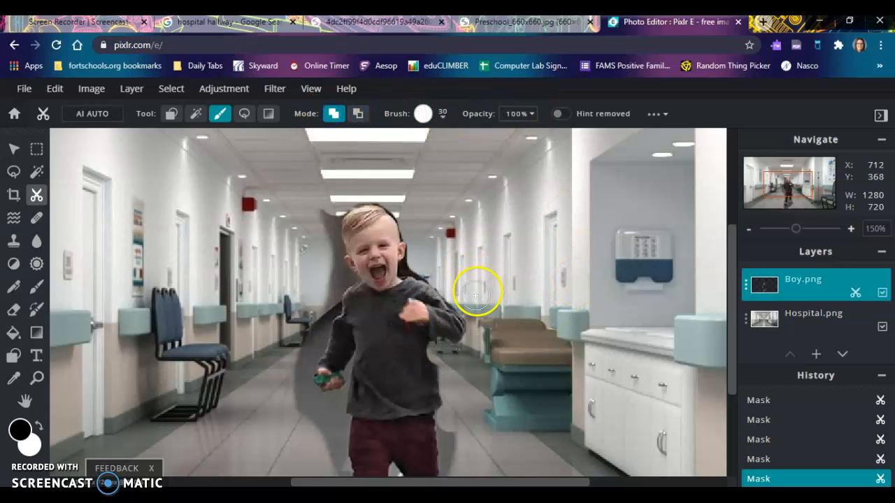
pyautogui.moveTo(446, 326); pyautogui.dragTo(423, 337)
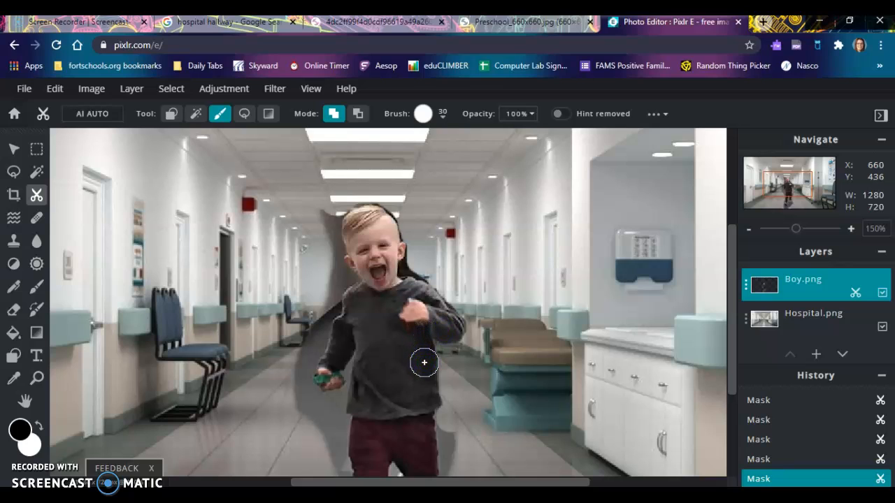
# Remove the floor between the boy's legs and below his lifted foot in Remove from mask mode with the size 30 brush.
pyautogui.click(366, 115)
pyautogui.scroll(-2, 489, 397)
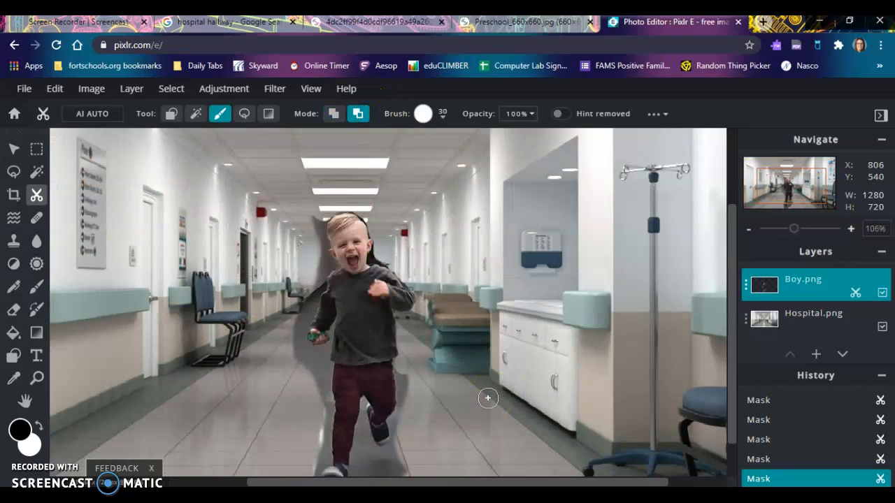
pyautogui.moveTo(732, 279); pyautogui.dragTo(728, 311)
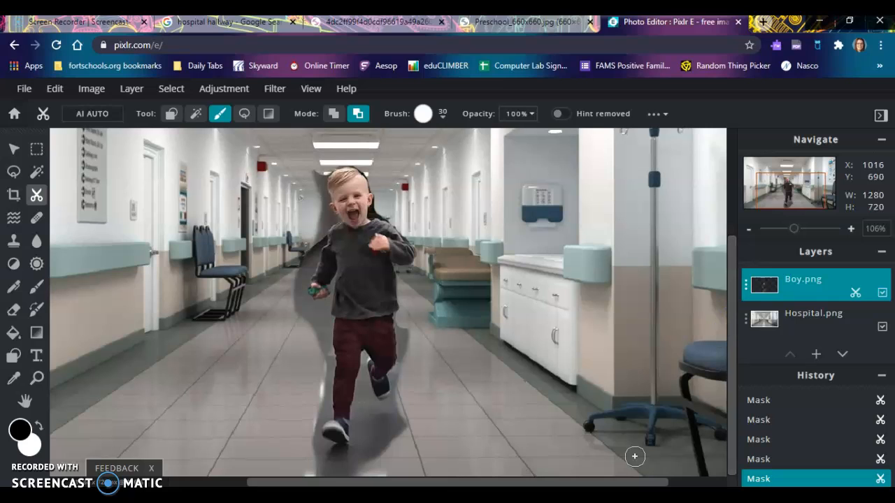
pyautogui.moveTo(358, 467); pyautogui.dragTo(365, 429)
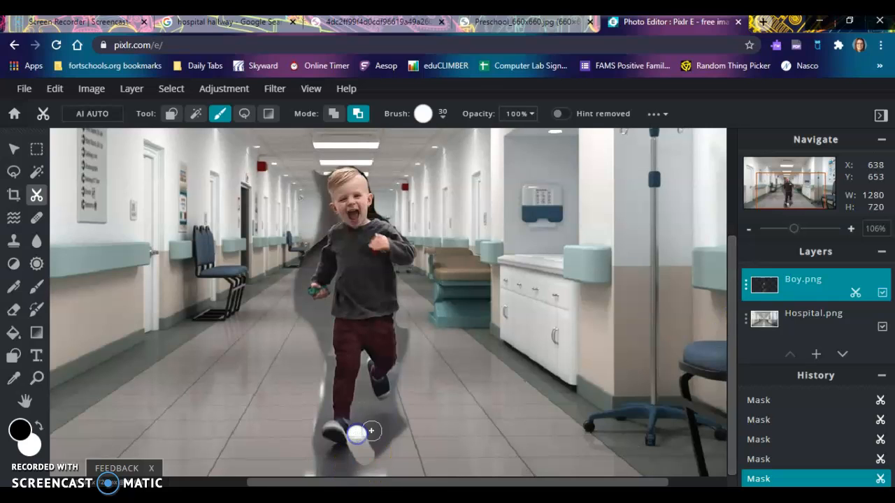
pyautogui.hotkey('ctrl', 'z')
pyautogui.moveTo(357, 462); pyautogui.dragTo(359, 445)
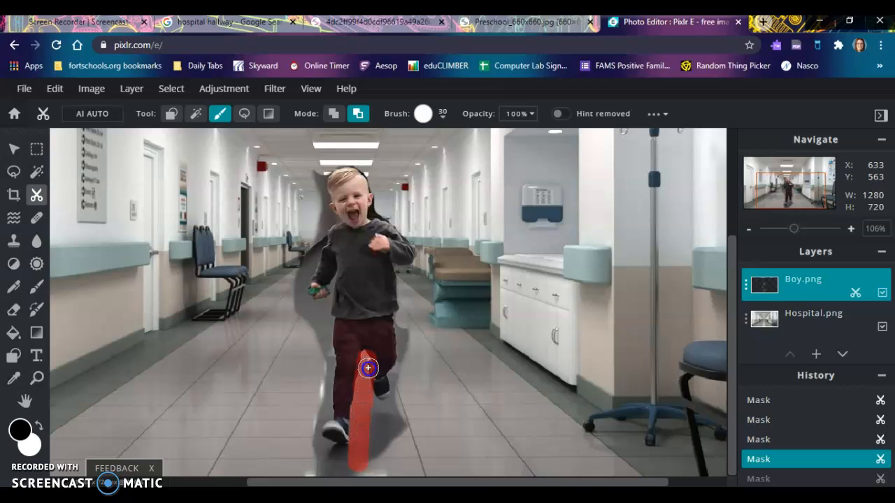
pyautogui.moveTo(390, 405); pyautogui.dragTo(369, 453)
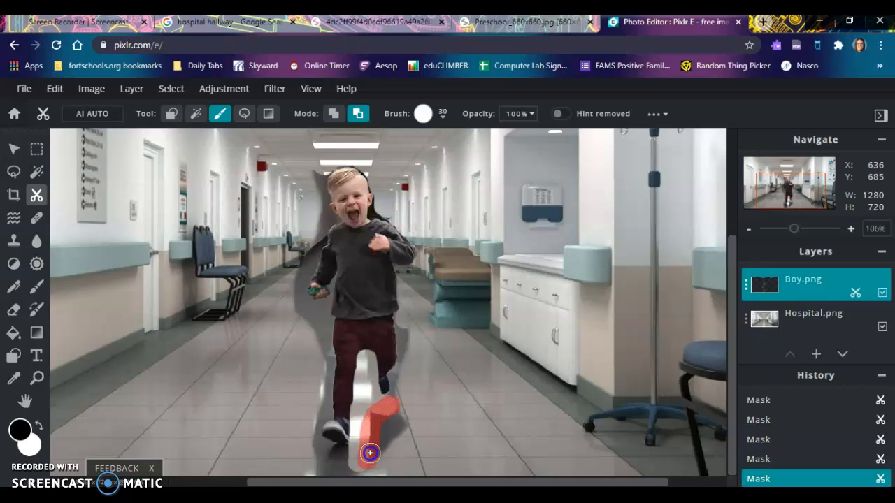
pyautogui.moveTo(398, 407)
pyautogui.mouseDown()
pyautogui.moveTo(393, 434)
pyautogui.moveTo(369, 463)
pyautogui.mouseUp()
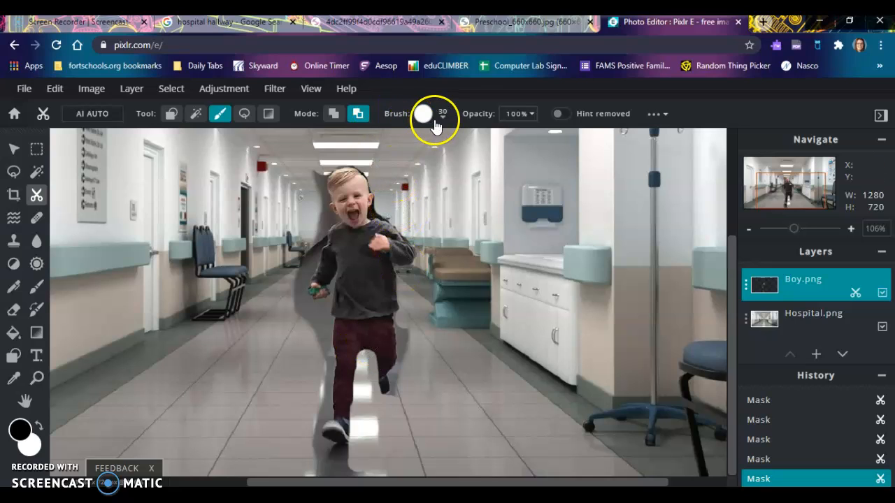
# Paint the clipped parts of the boy's legs and shoes back in using Add to mask with the size 30 brush.
pyautogui.click(334, 113)
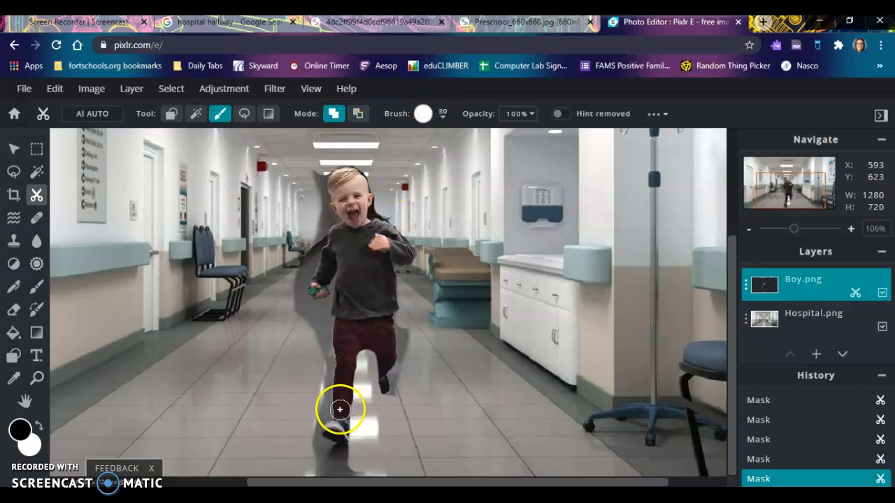
pyautogui.moveTo(341, 416); pyautogui.dragTo(343, 417)
pyautogui.moveTo(349, 381); pyautogui.dragTo(355, 343)
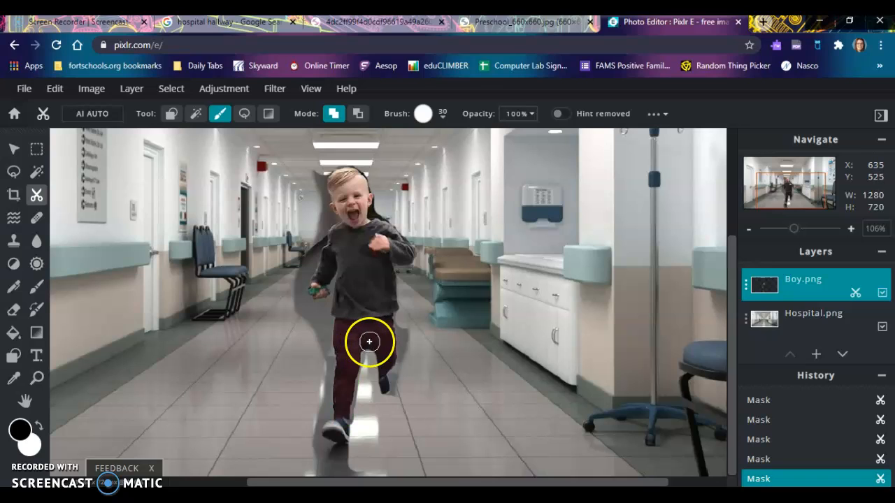
pyautogui.hotkey('ctrl', 'z')
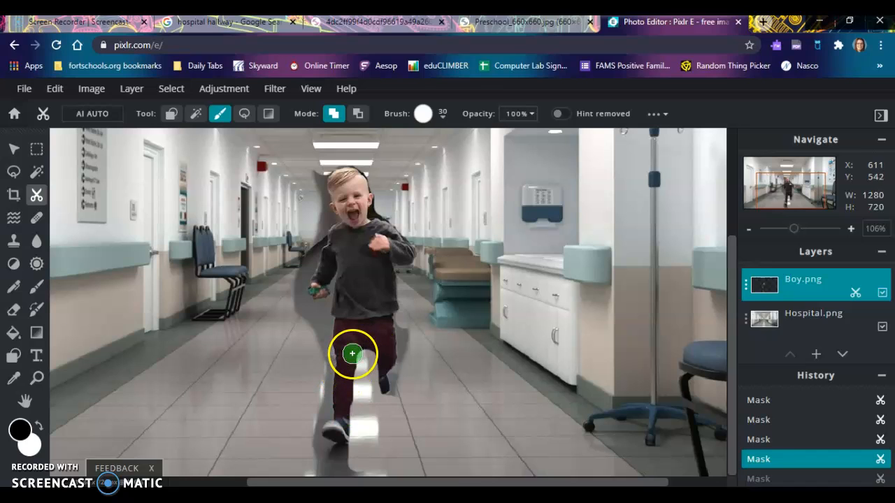
pyautogui.moveTo(352, 353); pyautogui.dragTo(354, 365)
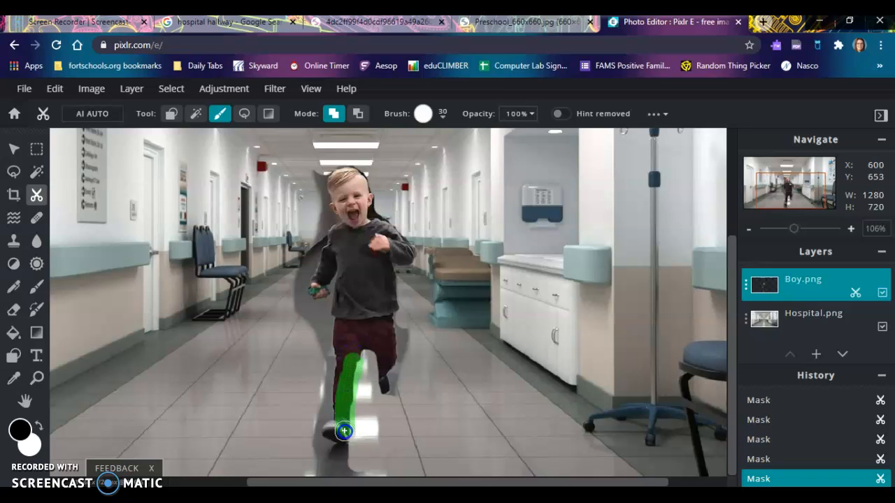
pyautogui.moveTo(344, 433); pyautogui.dragTo(345, 434)
pyautogui.moveTo(378, 341); pyautogui.dragTo(380, 378)
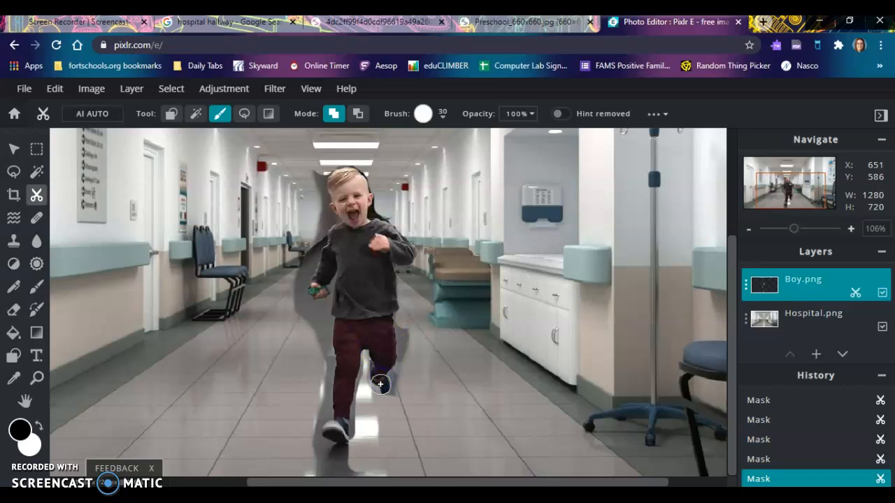
pyautogui.click(379, 389)
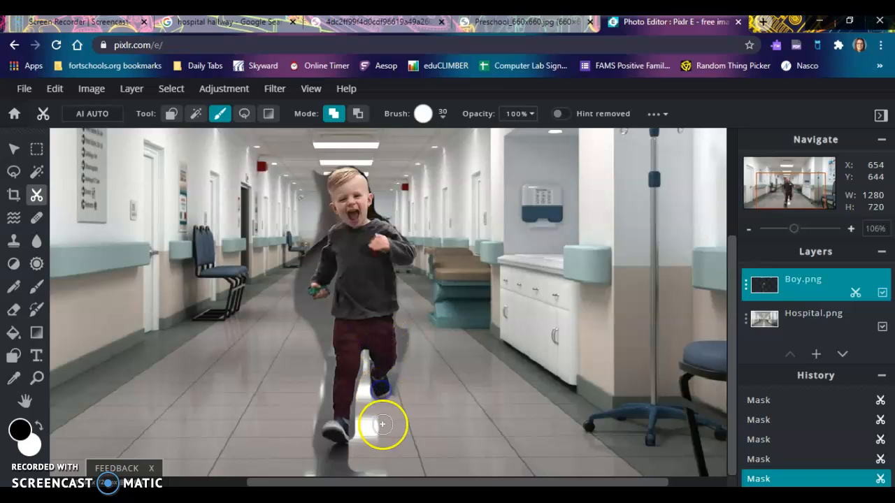
pyautogui.click(343, 441)
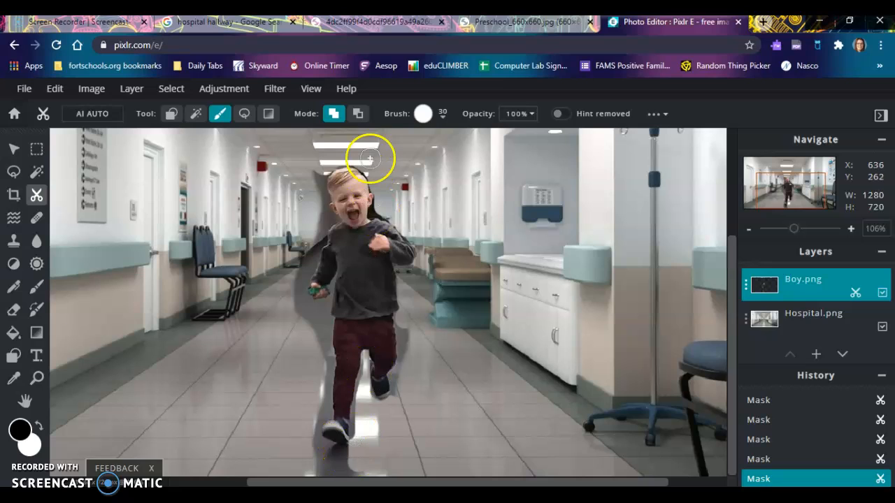
# Remove the background left of the boy's head, shoulder and lowered arm in Remove from mask mode.
pyautogui.click(358, 113)
pyautogui.moveTo(316, 224); pyautogui.dragTo(321, 214)
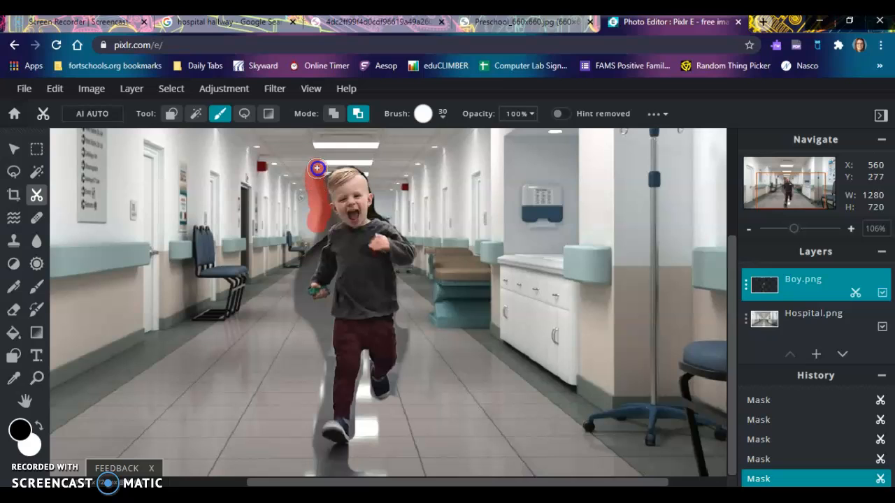
pyautogui.moveTo(317, 168); pyautogui.dragTo(323, 160)
pyautogui.moveTo(326, 218); pyautogui.dragTo(324, 219)
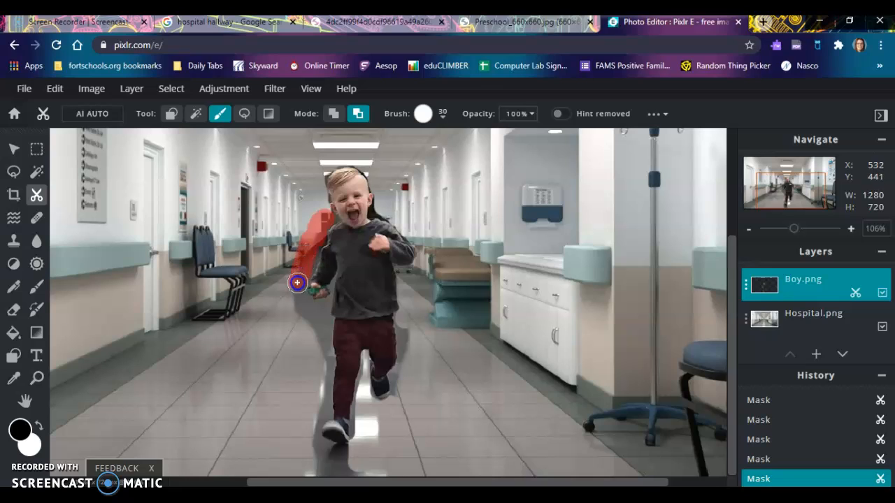
pyautogui.moveTo(299, 302); pyautogui.dragTo(299, 302)
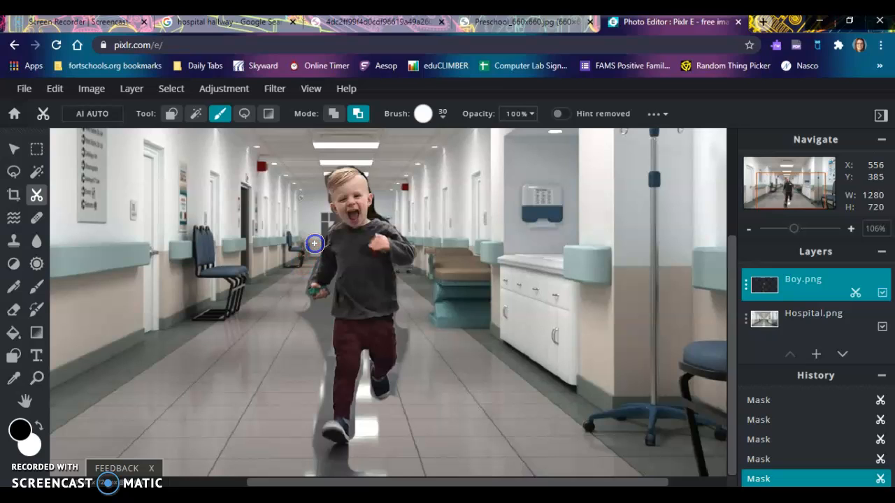
pyautogui.moveTo(301, 304); pyautogui.dragTo(307, 307)
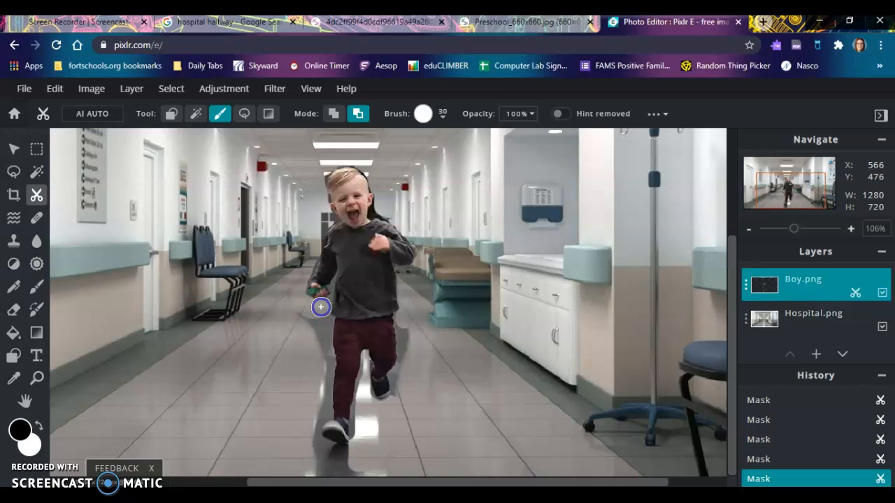
# Remove the remaining floor along the outer sides of the boy's legs, around his feet and under his lowered hand.
pyautogui.moveTo(326, 321)
pyautogui.mouseDown()
pyautogui.moveTo(323, 412)
pyautogui.moveTo(309, 442)
pyautogui.moveTo(350, 457)
pyautogui.moveTo(311, 471)
pyautogui.moveTo(390, 471)
pyautogui.mouseUp()
pyautogui.moveTo(294, 296); pyautogui.dragTo(310, 329)
pyautogui.moveTo(403, 318)
pyautogui.mouseDown()
pyautogui.moveTo(406, 326)
pyautogui.moveTo(410, 364)
pyautogui.moveTo(391, 410)
pyautogui.mouseUp()
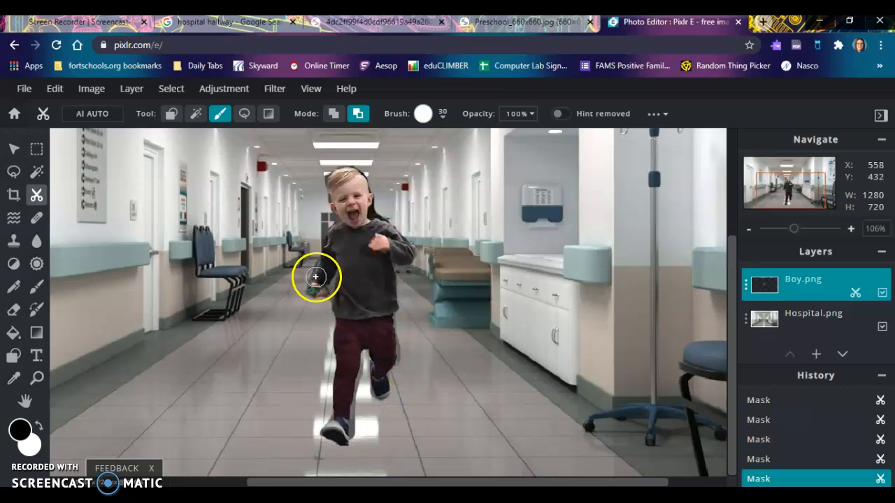
pyautogui.click(322, 304)
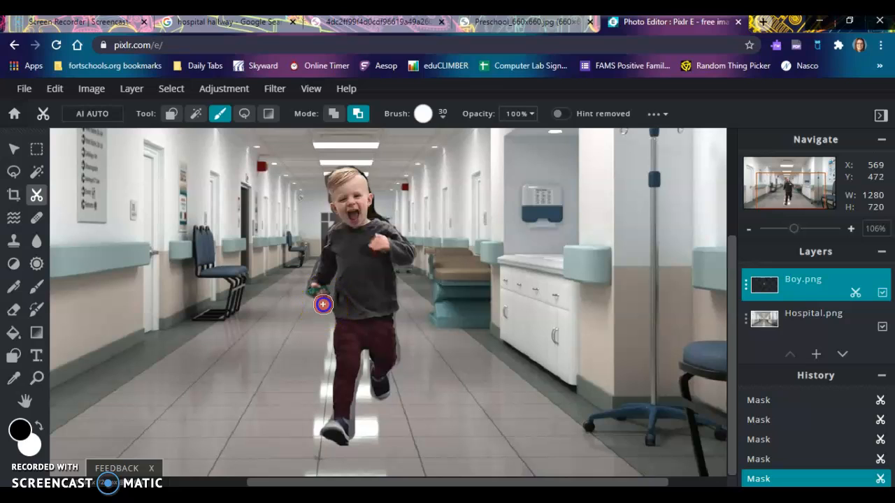
# Restore the boy's lowered arm and hand using Add to mask, and remove the dark patch beside his neck.
pyautogui.click(334, 113)
pyautogui.moveTo(345, 261)
pyautogui.mouseDown()
pyautogui.moveTo(340, 300)
pyautogui.moveTo(316, 286)
pyautogui.moveTo(329, 259)
pyautogui.moveTo(319, 289)
pyautogui.moveTo(360, 269)
pyautogui.mouseUp()
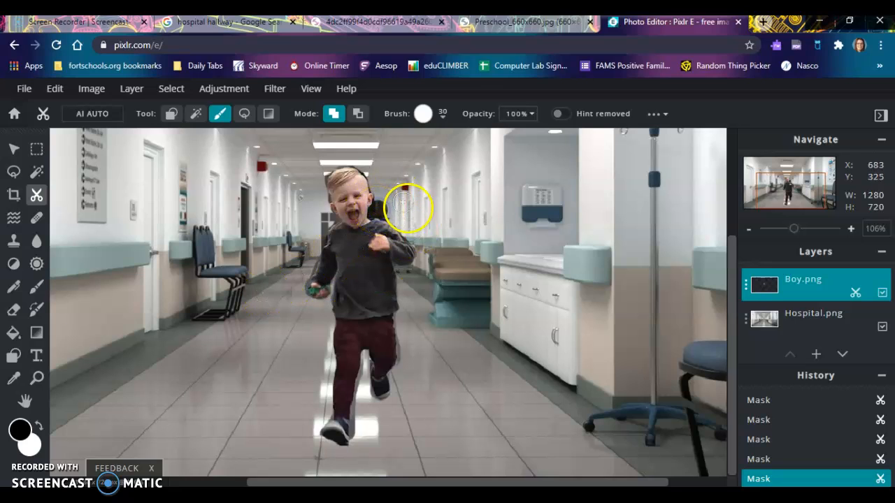
pyautogui.click(357, 113)
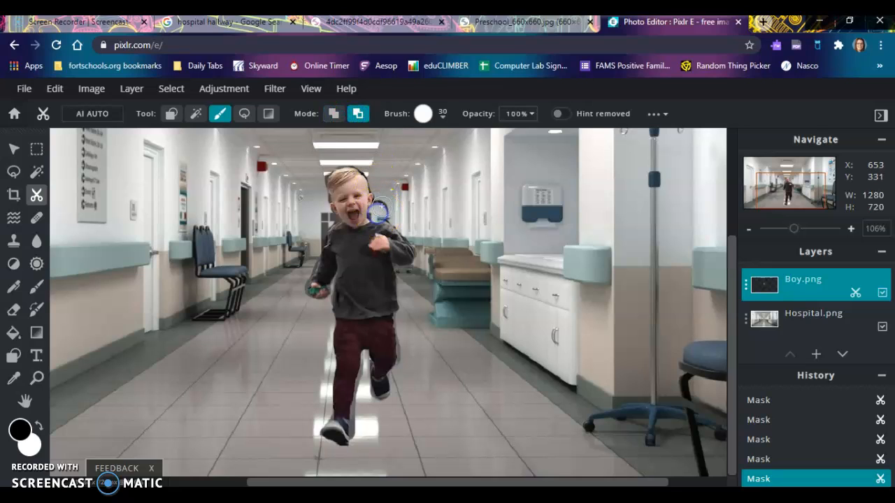
pyautogui.click(333, 113)
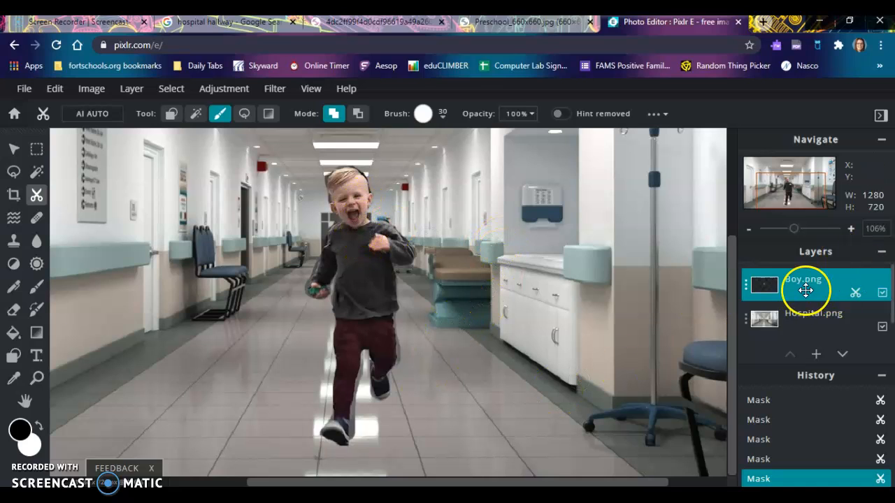
# Darken the Hospital.png layer with Brightness & contrast, setting brightness to -82 and contrast to about 35.
pyautogui.hotkey('ctrl', '-')
pyautogui.hotkey('ctrl', '-')
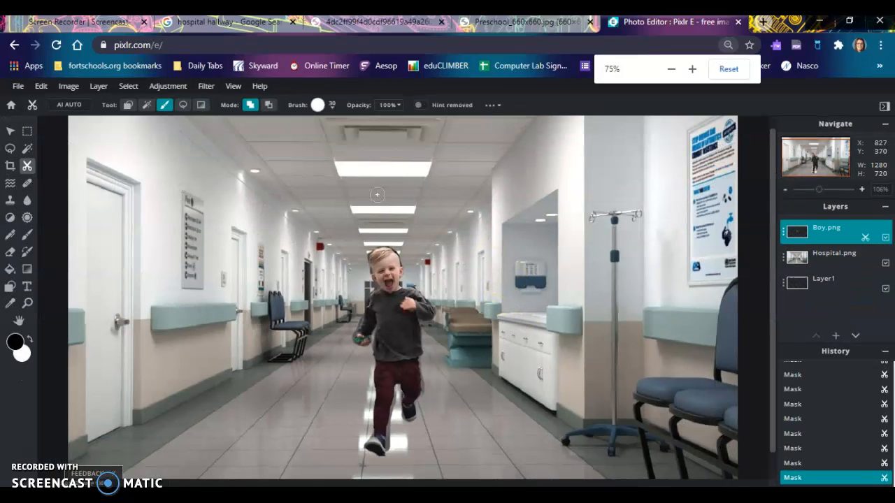
pyautogui.click(816, 264)
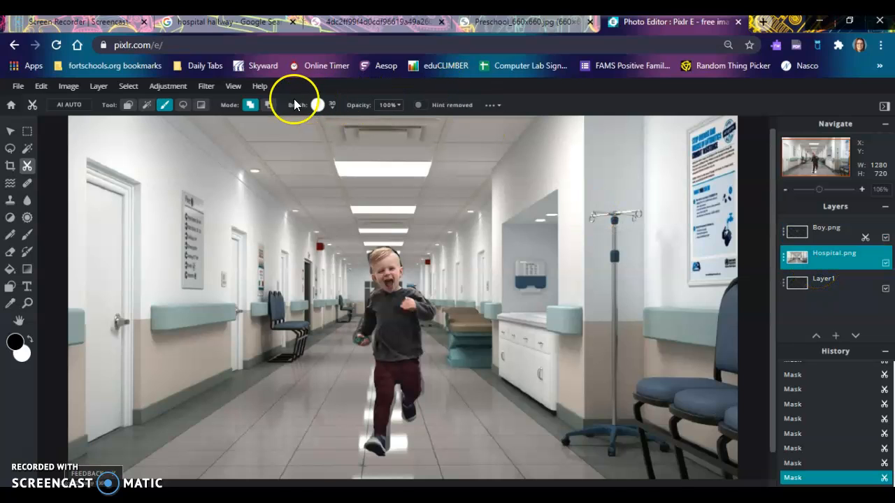
pyautogui.click(167, 90)
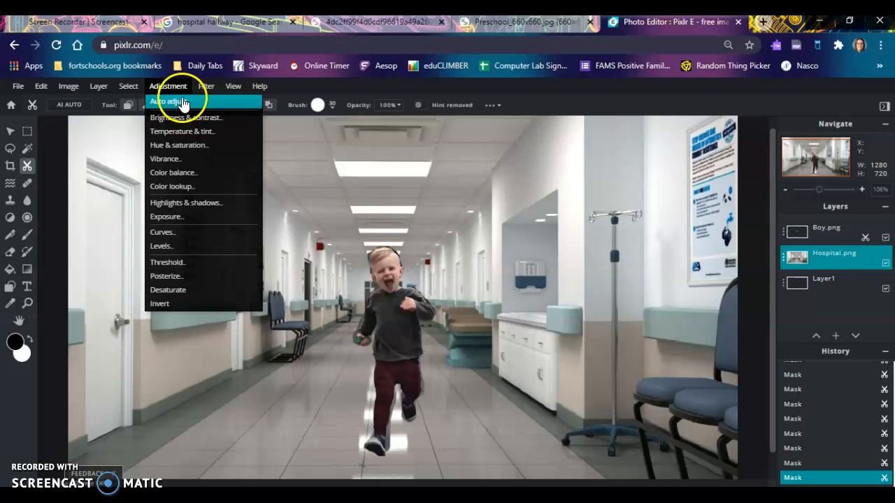
pyautogui.click(183, 123)
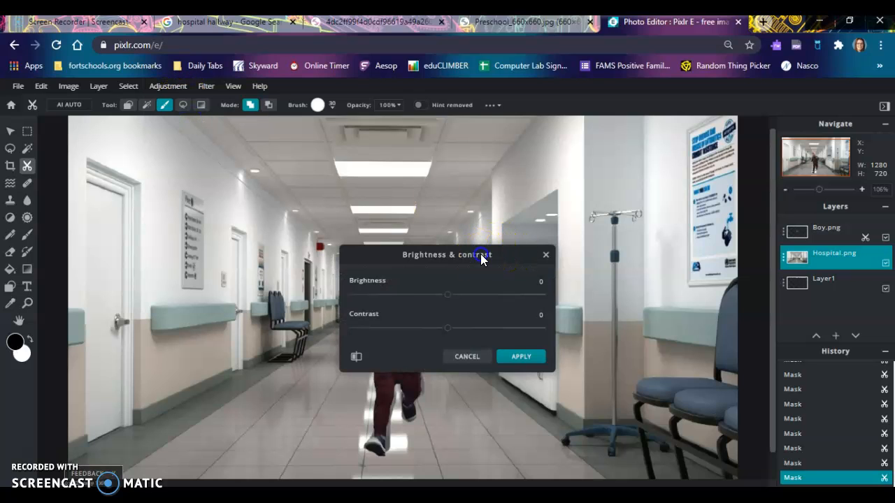
pyautogui.moveTo(481, 259); pyautogui.dragTo(694, 319)
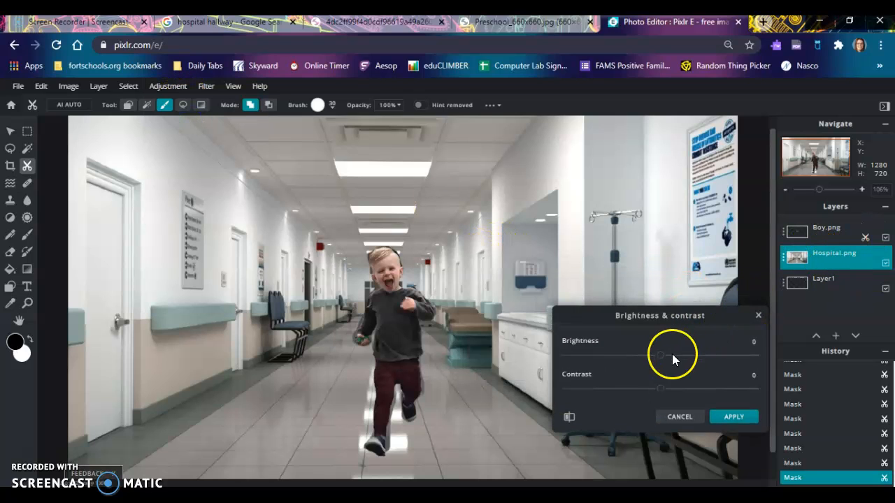
pyautogui.moveTo(661, 357); pyautogui.dragTo(584, 365)
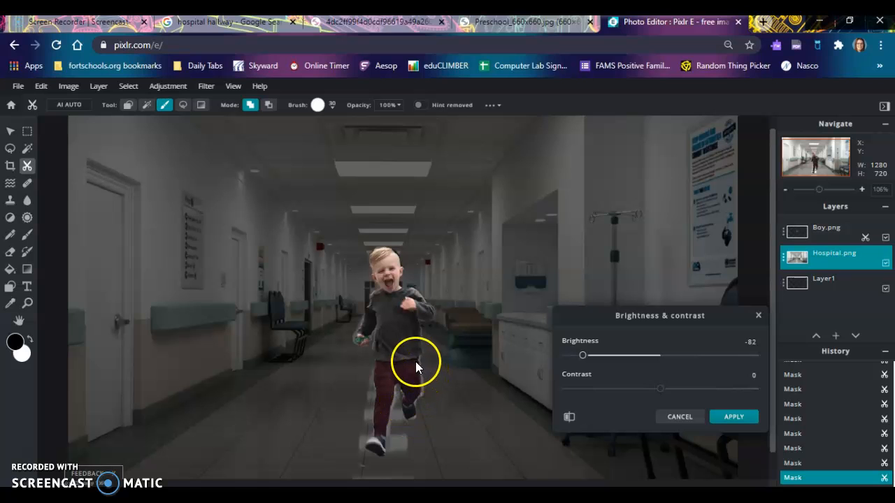
pyautogui.moveTo(659, 388); pyautogui.dragTo(692, 392)
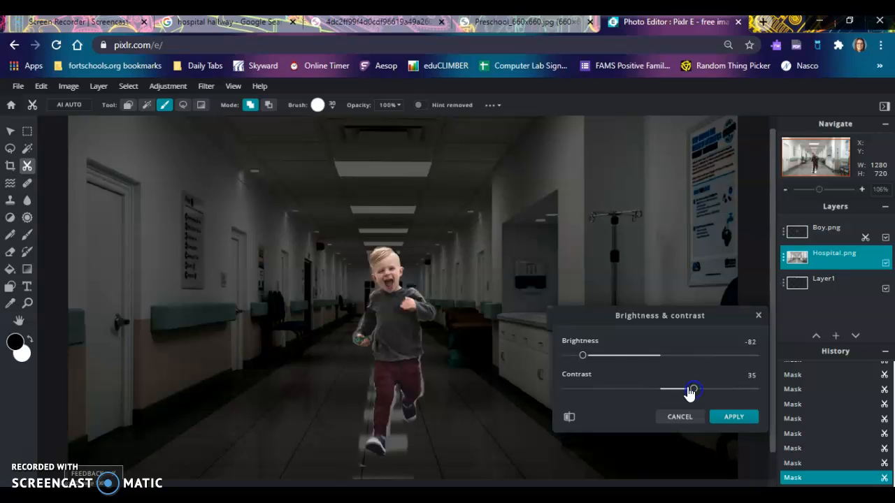
pyautogui.click(726, 417)
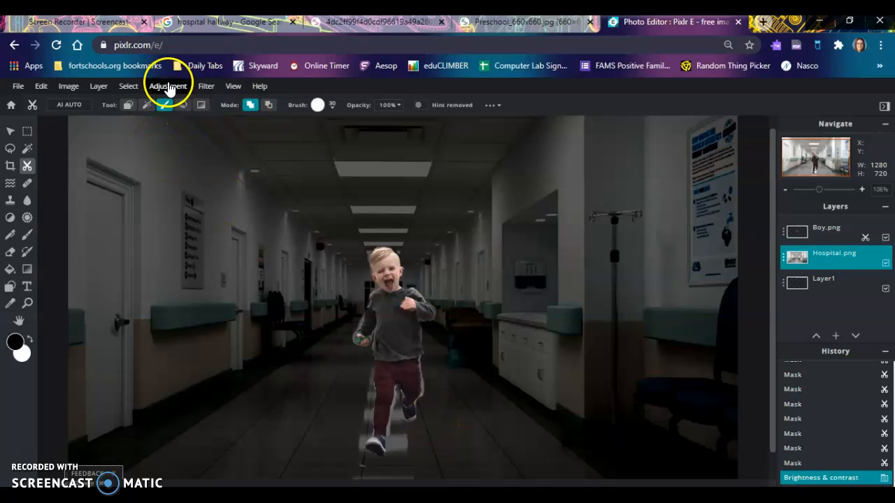
# Try a tint of about 57 on the Hospital.png layer with Temperature & tint, and discard it.
pyautogui.click(167, 88)
pyautogui.click(200, 138)
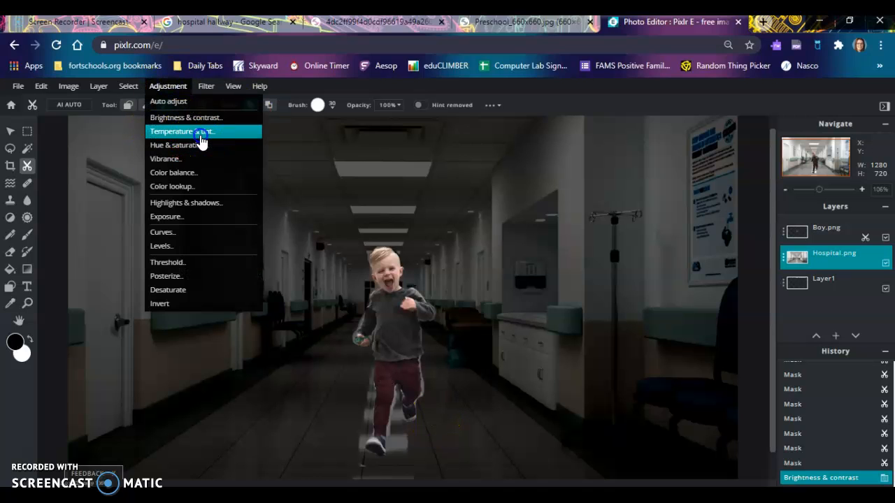
pyautogui.moveTo(662, 386)
pyautogui.mouseDown()
pyautogui.moveTo(713, 385)
pyautogui.moveTo(614, 384)
pyautogui.moveTo(661, 388)
pyautogui.mouseUp()
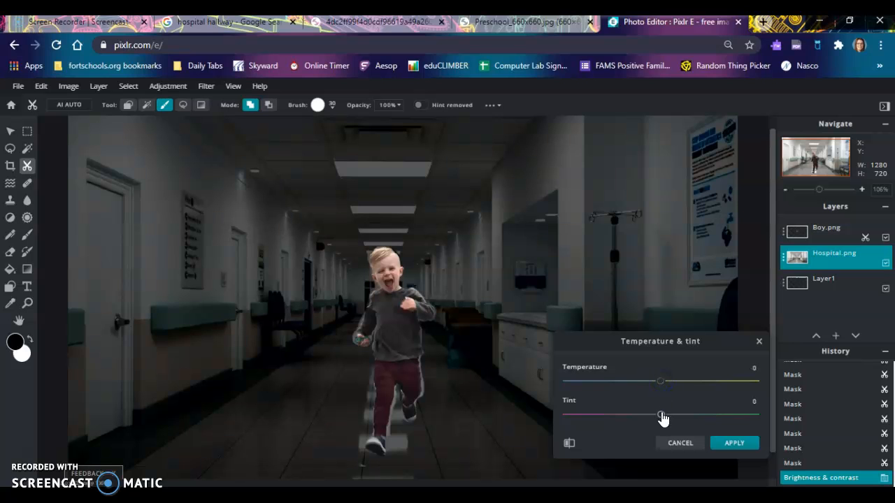
pyautogui.moveTo(644, 418); pyautogui.dragTo(715, 420)
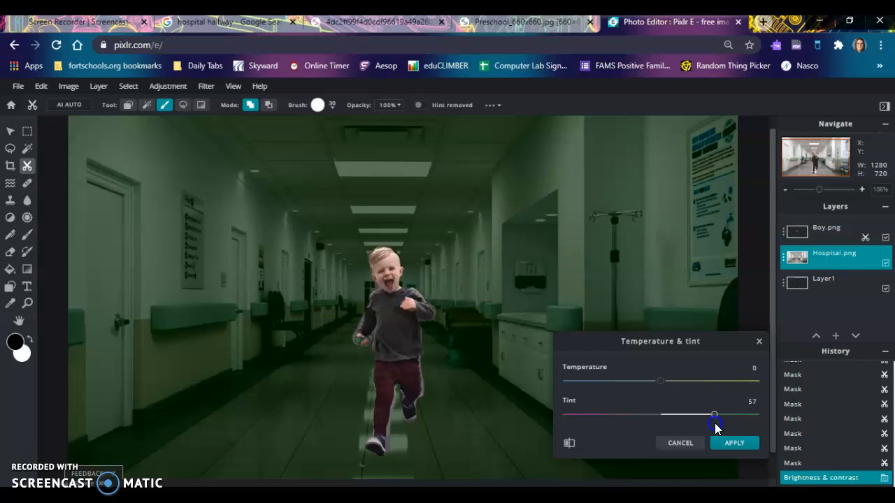
pyautogui.click(677, 445)
# Try Hue & saturation on the Hospital.png layer, testing hue, a saturation of about 64 and Colorize, and discard the changes.
pyautogui.click(164, 88)
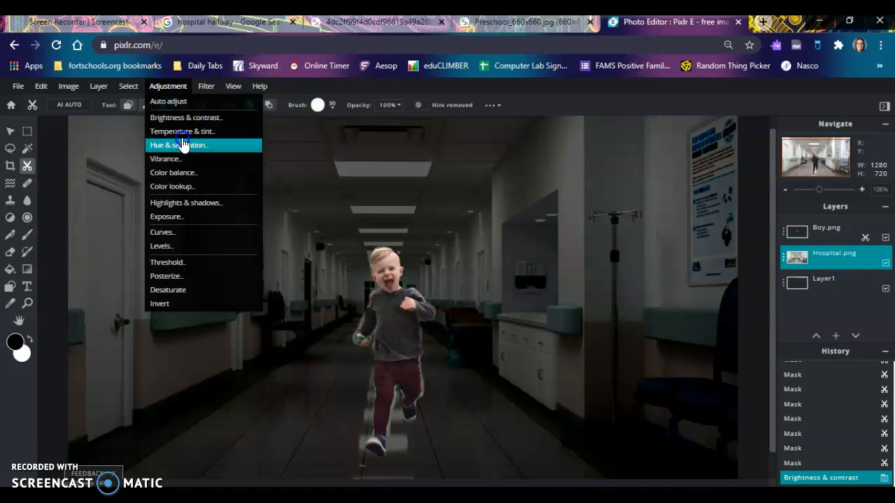
pyautogui.click(182, 143)
pyautogui.moveTo(659, 373); pyautogui.dragTo(678, 376)
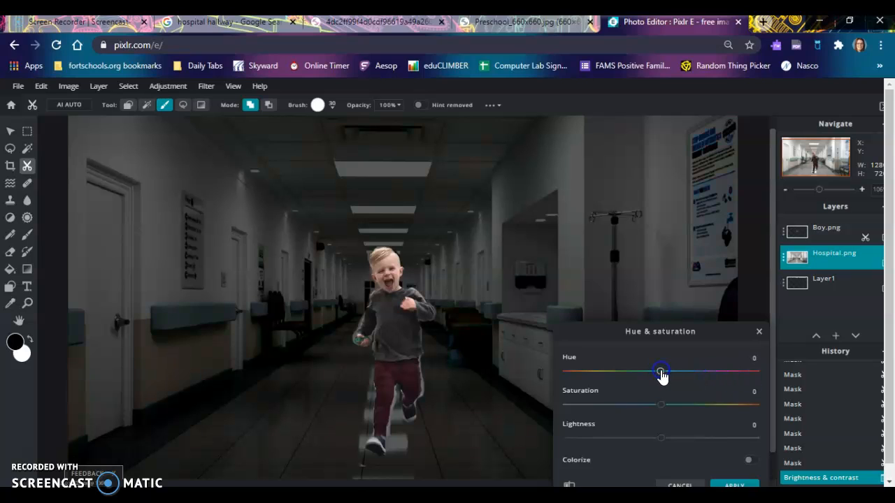
pyautogui.moveTo(641, 333); pyautogui.dragTo(594, 223)
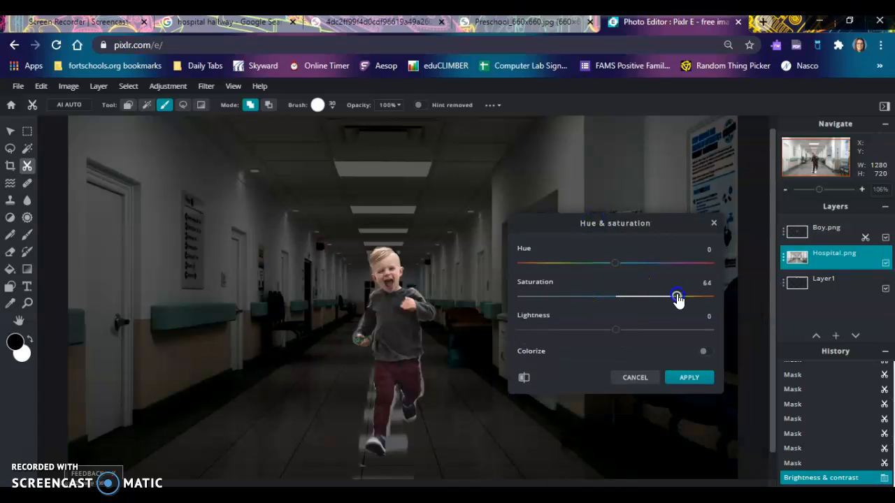
pyautogui.moveTo(673, 300); pyautogui.dragTo(672, 300)
pyautogui.moveTo(621, 267)
pyautogui.mouseDown()
pyautogui.moveTo(647, 270)
pyautogui.moveTo(537, 266)
pyautogui.moveTo(651, 273)
pyautogui.moveTo(608, 270)
pyautogui.mouseUp()
pyautogui.click(705, 354)
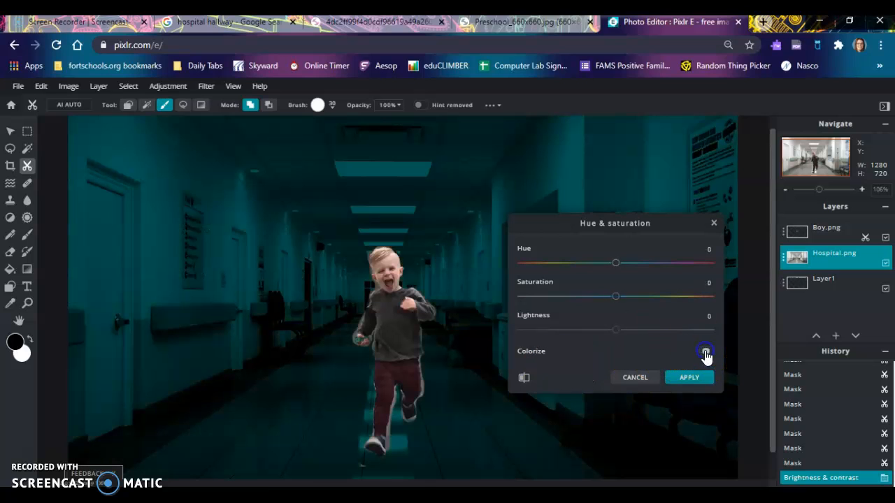
pyautogui.click(524, 383)
pyautogui.click(633, 381)
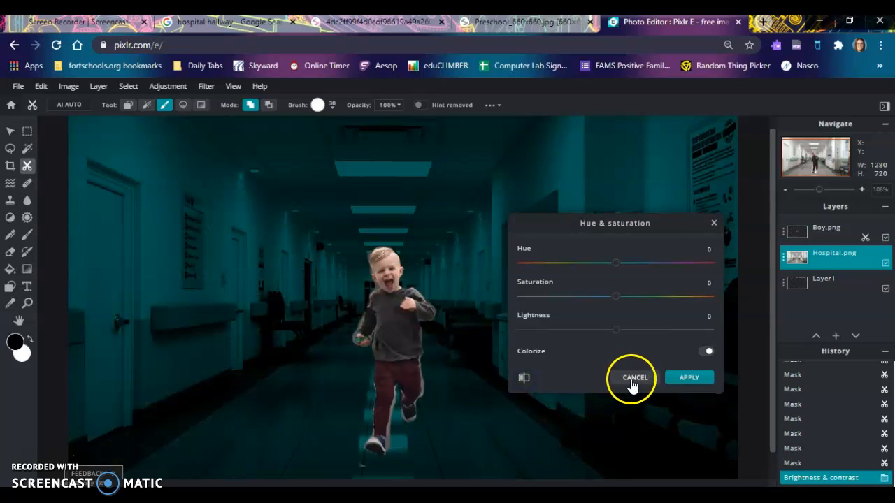
pyautogui.click(369, 259)
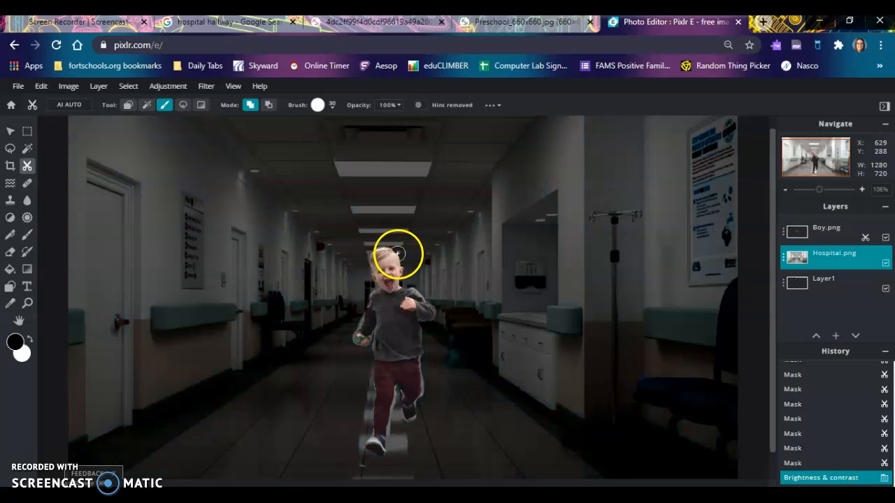
# Try Color balance midtones on the Boy.png layer, testing red around -13 and blue around 48, and discard the changes.
pyautogui.click(832, 241)
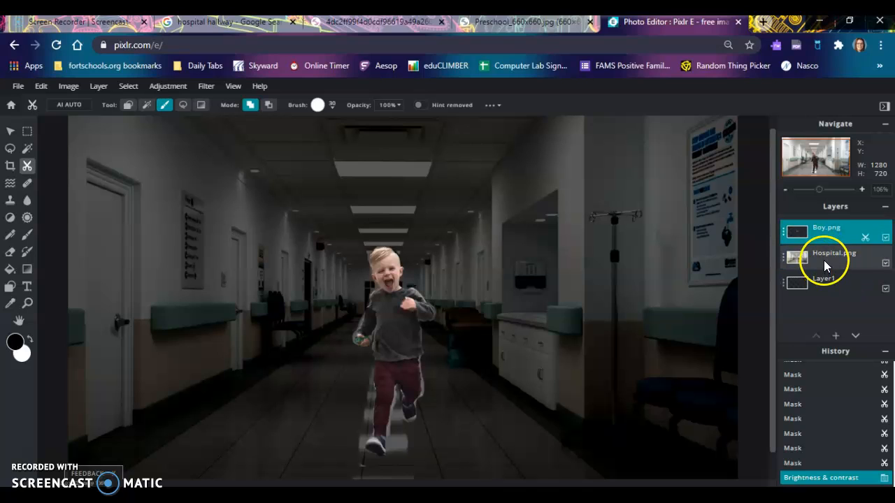
pyautogui.click(824, 264)
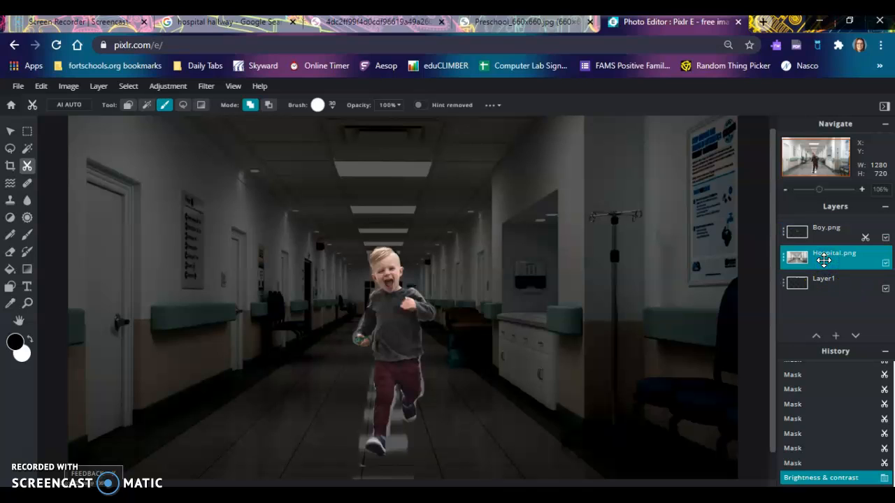
pyautogui.click(821, 224)
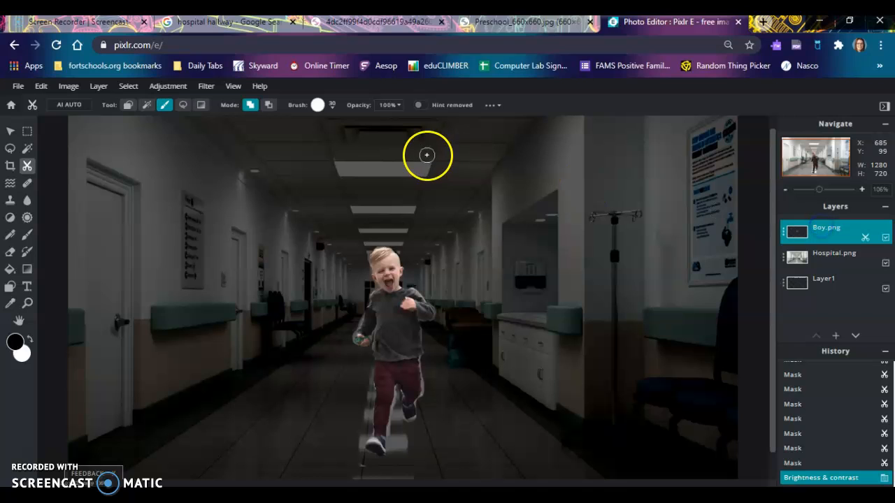
pyautogui.click(165, 86)
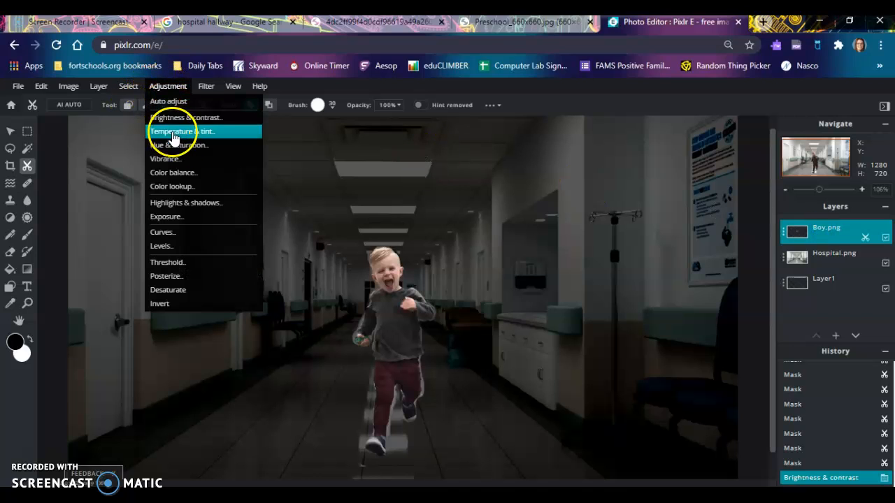
pyautogui.click(190, 173)
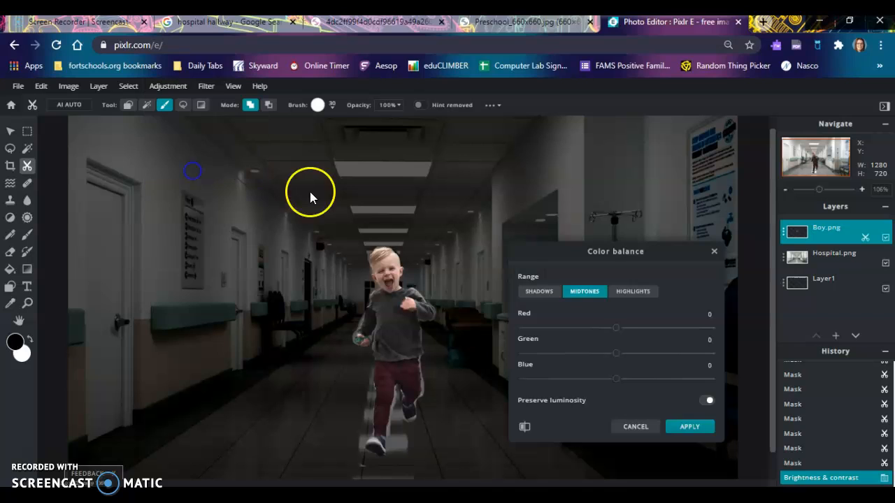
pyautogui.moveTo(617, 327)
pyautogui.mouseDown()
pyautogui.moveTo(545, 330)
pyautogui.moveTo(664, 337)
pyautogui.moveTo(546, 338)
pyautogui.moveTo(727, 342)
pyautogui.moveTo(559, 331)
pyautogui.moveTo(604, 332)
pyautogui.mouseUp()
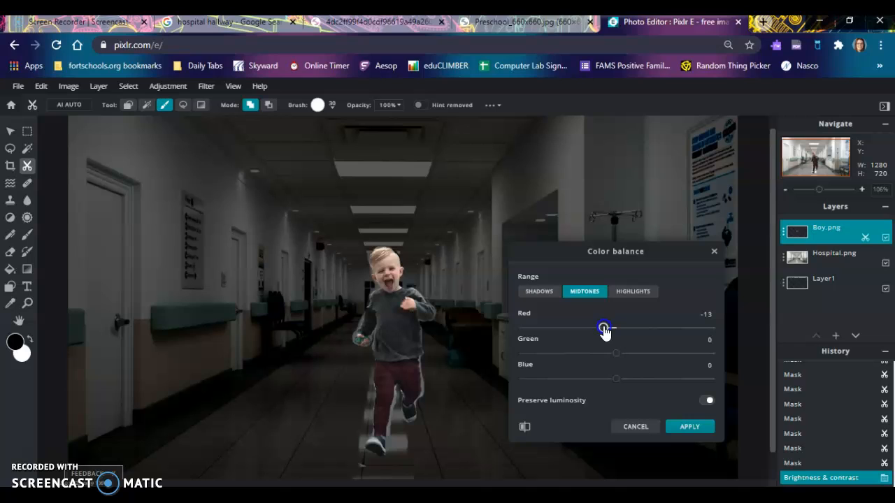
pyautogui.moveTo(616, 379); pyautogui.dragTo(591, 381)
pyautogui.moveTo(577, 379); pyautogui.dragTo(658, 394)
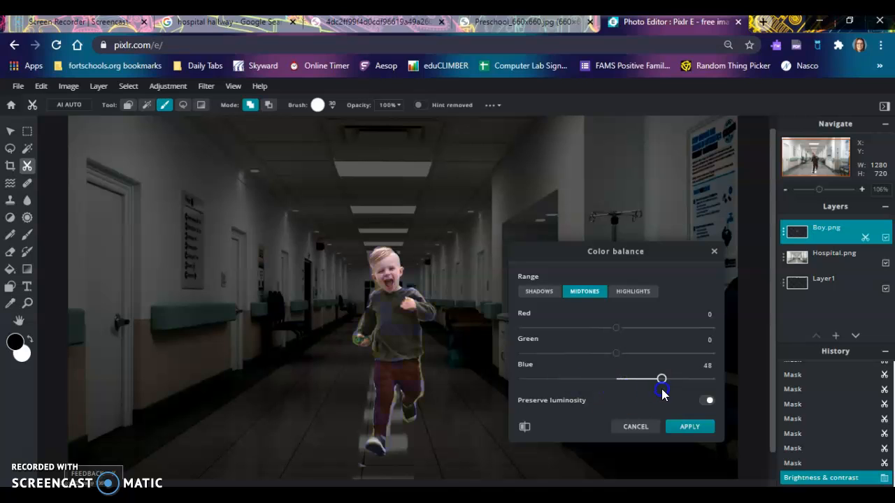
pyautogui.click(646, 426)
# Cool the Hospital.png layer to a blue cast with Temperature & tint, setting temperature to about -37.
pyautogui.click(816, 258)
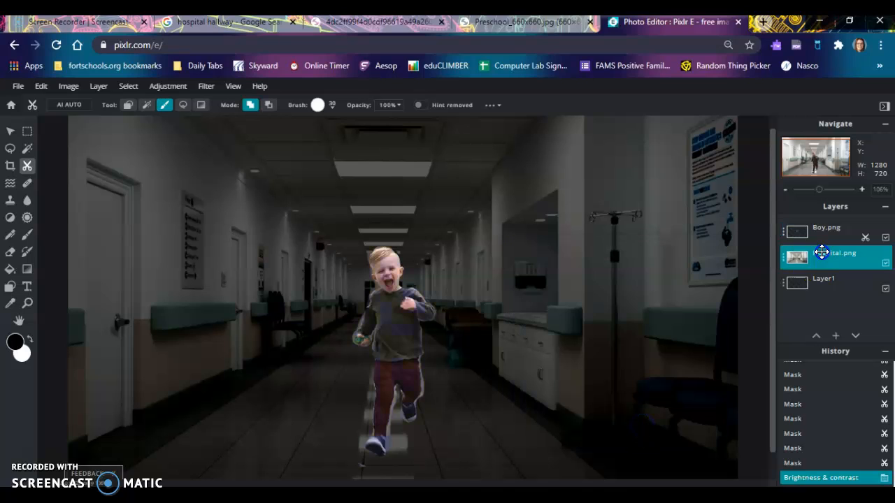
pyautogui.click(158, 89)
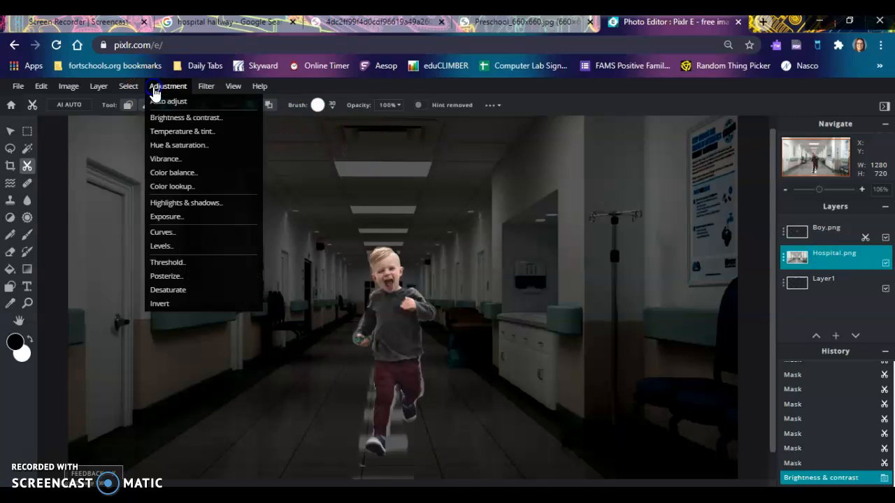
pyautogui.click(186, 134)
pyautogui.moveTo(615, 318); pyautogui.dragTo(574, 318)
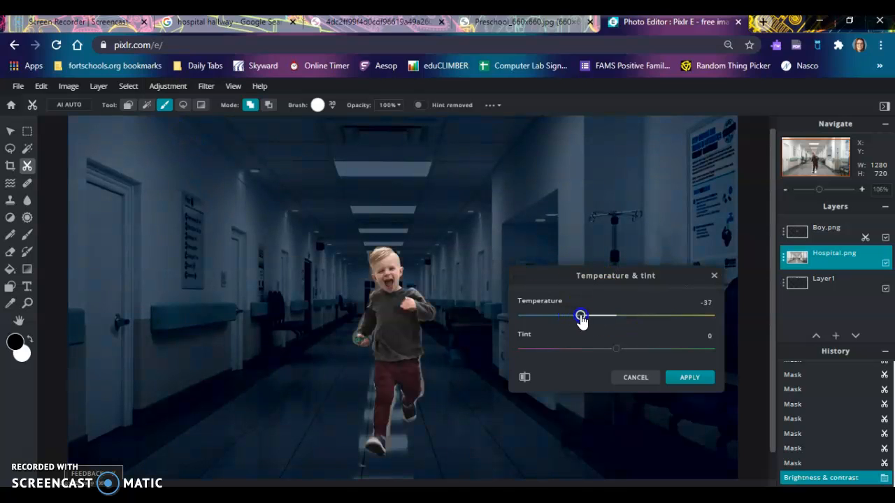
pyautogui.click(688, 378)
# Cool the Boy.png layer to match the hallway, applying a temperature of about -22 with Temperature & tint.
pyautogui.click(798, 232)
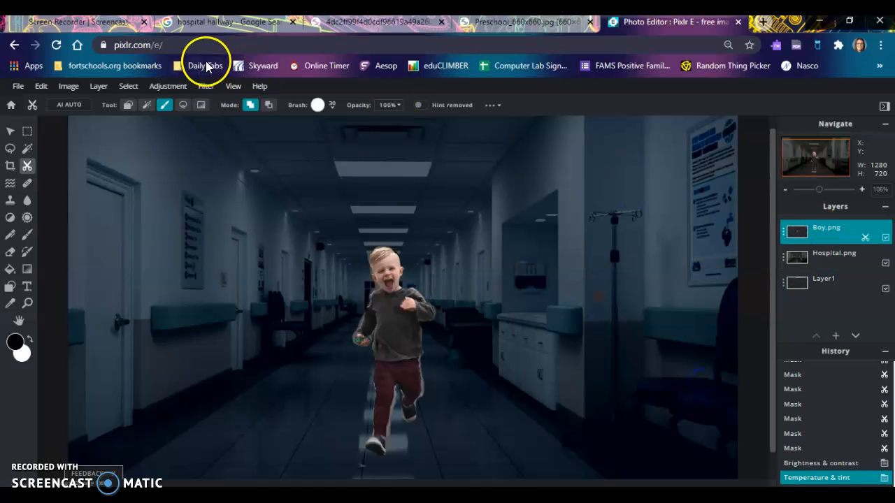
pyautogui.click(168, 86)
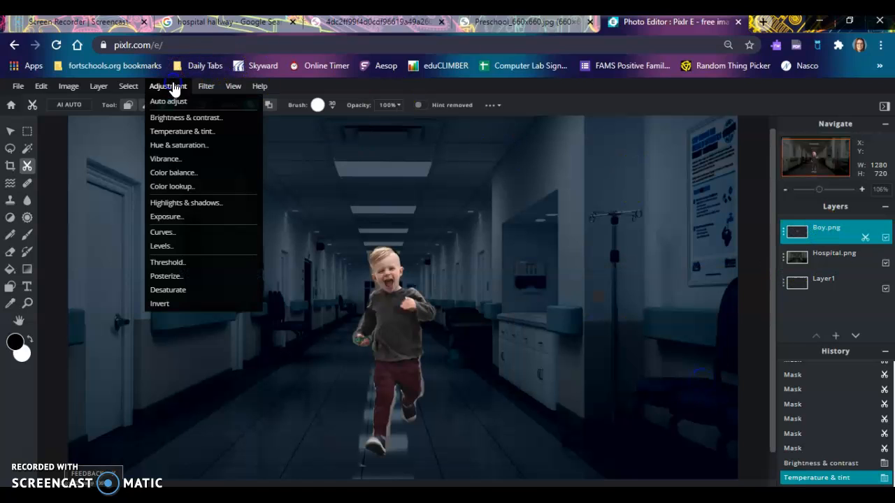
pyautogui.click(208, 130)
pyautogui.moveTo(614, 315); pyautogui.dragTo(590, 318)
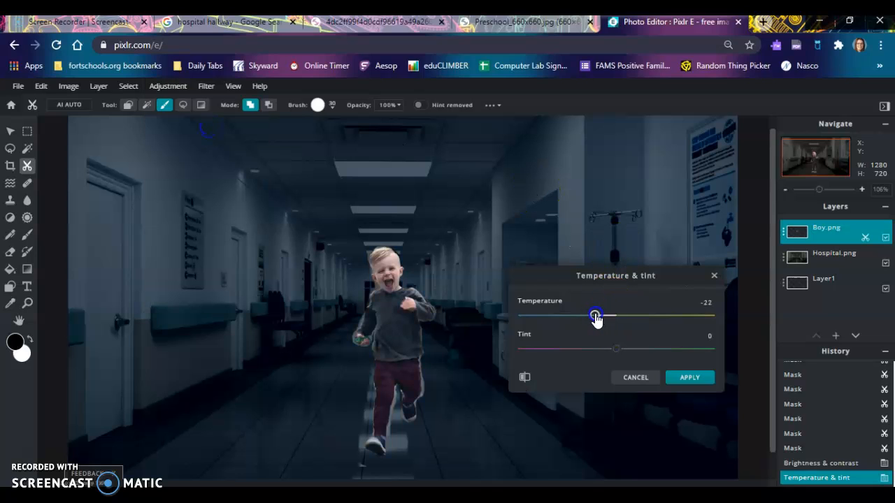
pyautogui.click(686, 377)
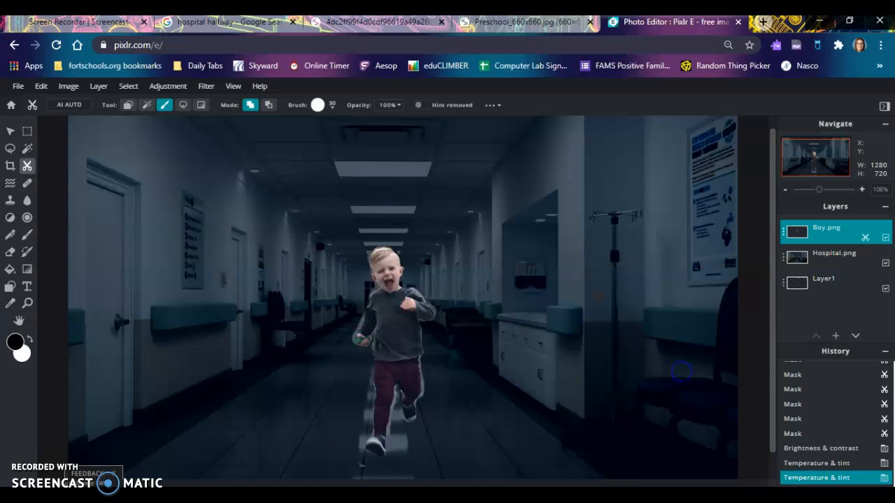
# Arrange the Boy.png layer in the middle of the hallway at about left 287, top 148, scaled to about 656 px square.
pyautogui.click(9, 131)
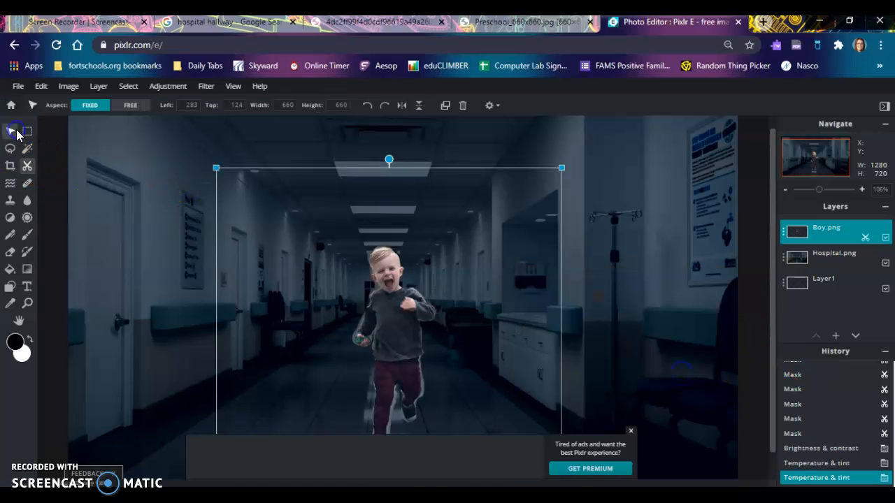
pyautogui.moveTo(445, 295); pyautogui.dragTo(389, 267)
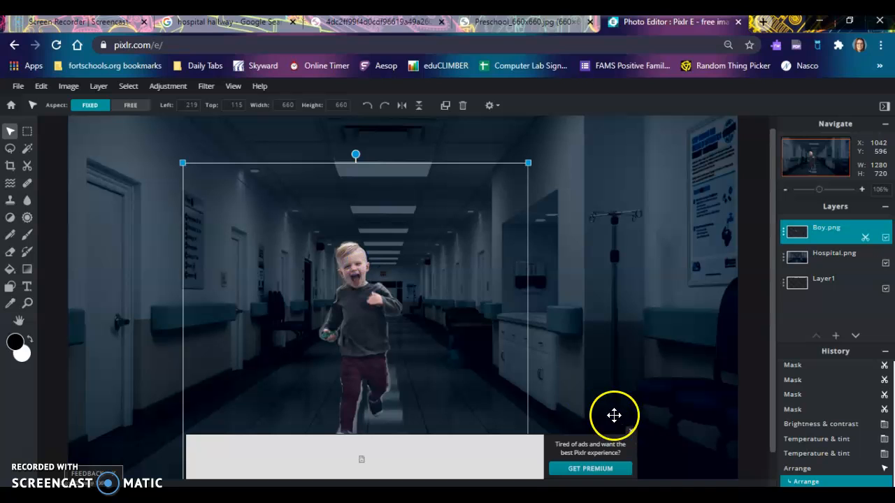
pyautogui.click(631, 430)
pyautogui.moveTo(393, 373); pyautogui.dragTo(428, 389)
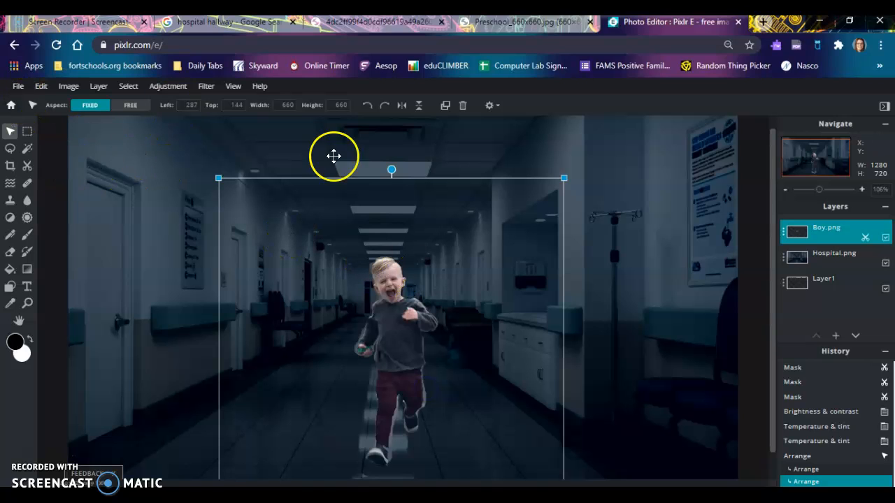
pyautogui.moveTo(564, 178)
pyautogui.mouseDown()
pyautogui.moveTo(543, 204)
pyautogui.moveTo(562, 180)
pyautogui.mouseUp()
# Try Free distort on the Boy.png layer, pulling its upper-right corner to about 936, 141, and discard the distortion.
pyautogui.click(19, 86)
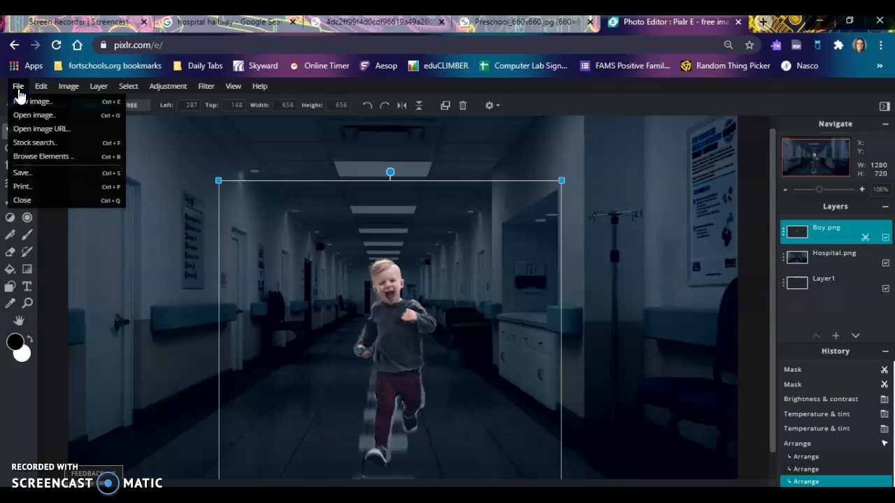
pyautogui.click(37, 86)
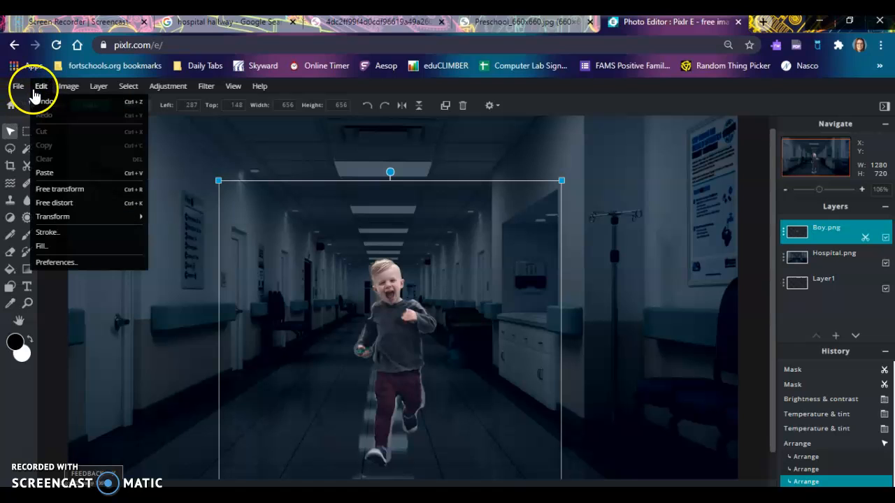
pyautogui.click(62, 203)
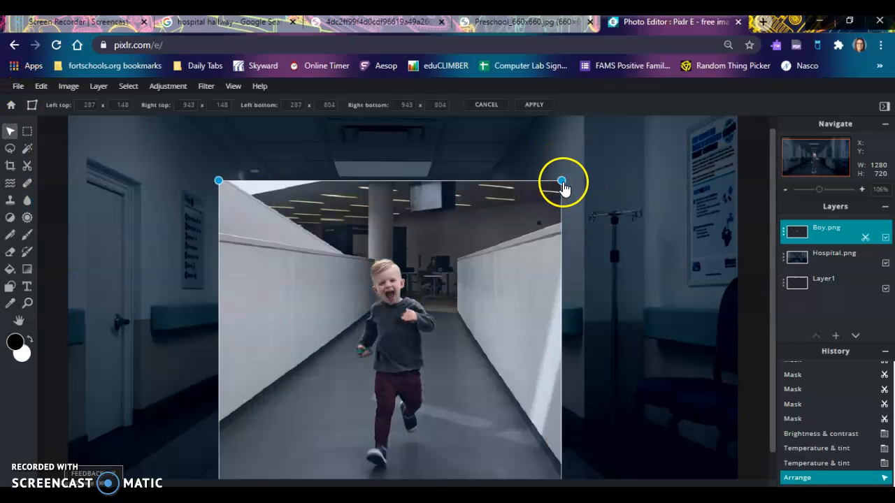
pyautogui.moveTo(563, 185)
pyautogui.mouseDown()
pyautogui.moveTo(475, 184)
pyautogui.moveTo(445, 204)
pyautogui.moveTo(416, 208)
pyautogui.moveTo(543, 200)
pyautogui.moveTo(643, 173)
pyautogui.moveTo(559, 182)
pyautogui.mouseUp()
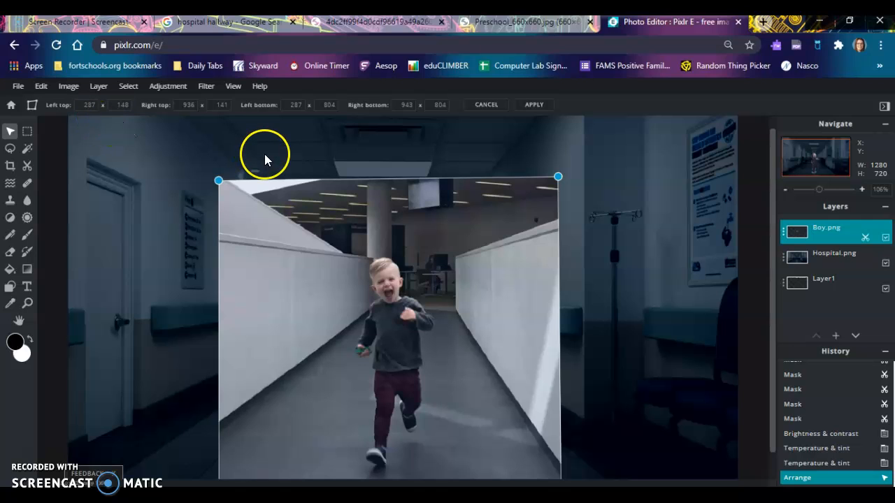
pyautogui.click(10, 131)
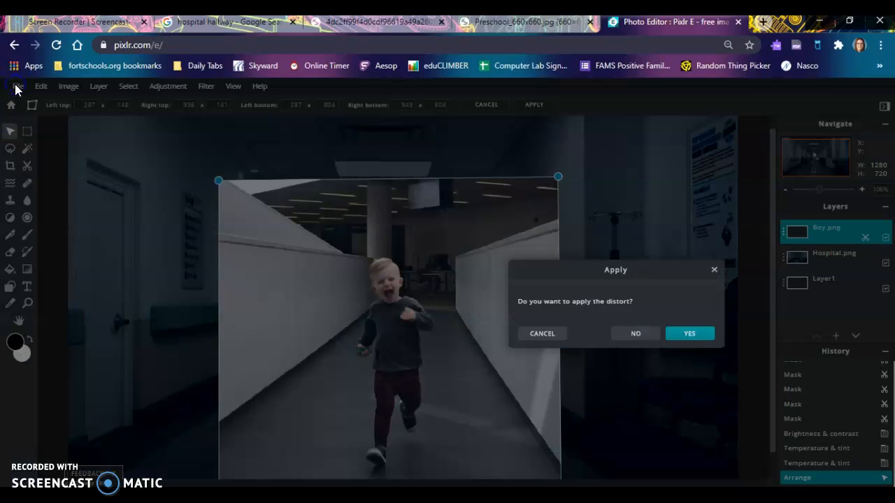
pyautogui.click(689, 335)
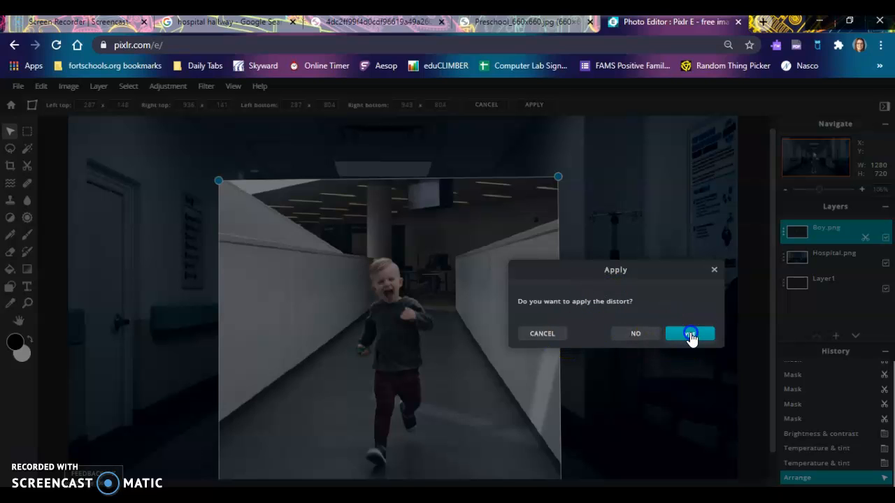
pyautogui.click(635, 334)
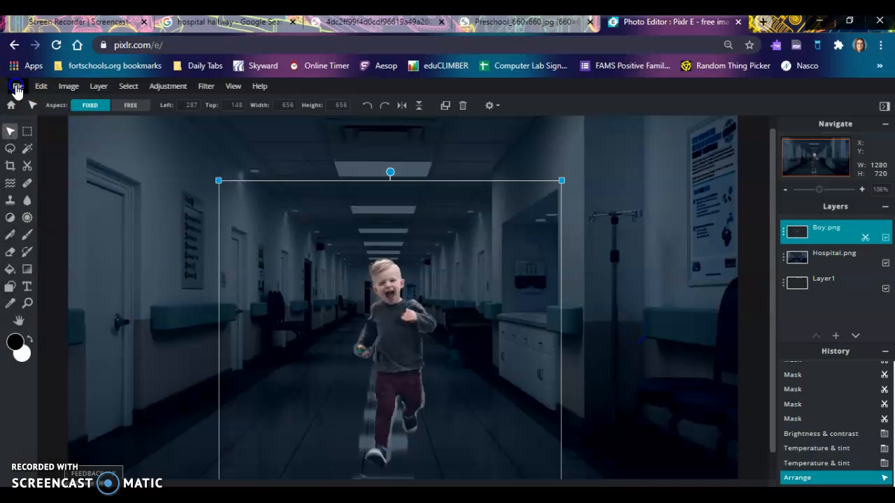
# Prepare to save the image as a PXD file named Hallway, and close the save dialog without downloading.
pyautogui.click(17, 89)
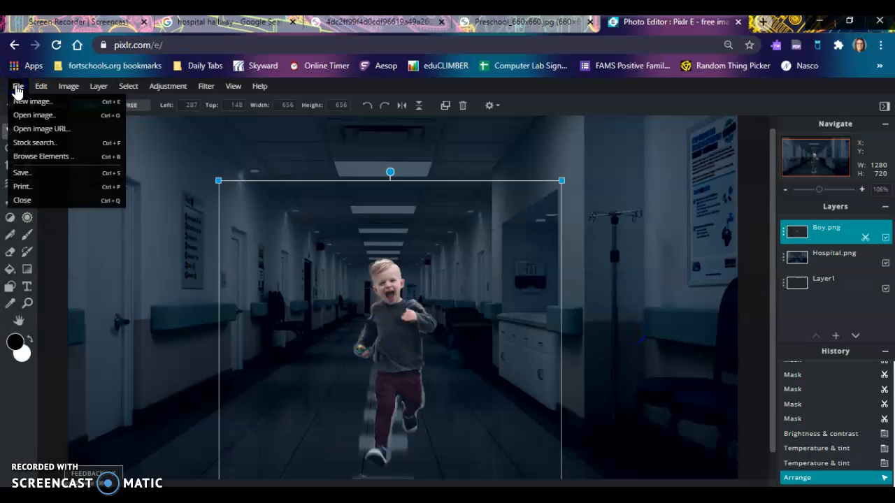
pyautogui.click(45, 174)
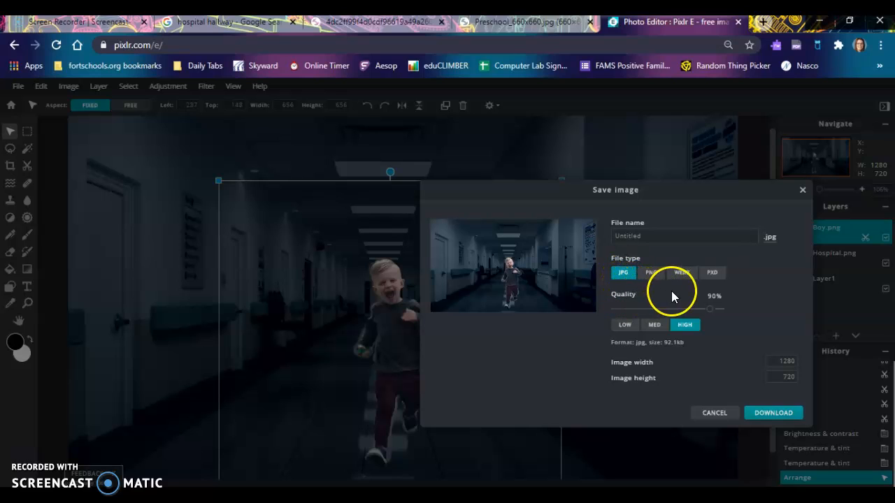
pyautogui.click(713, 273)
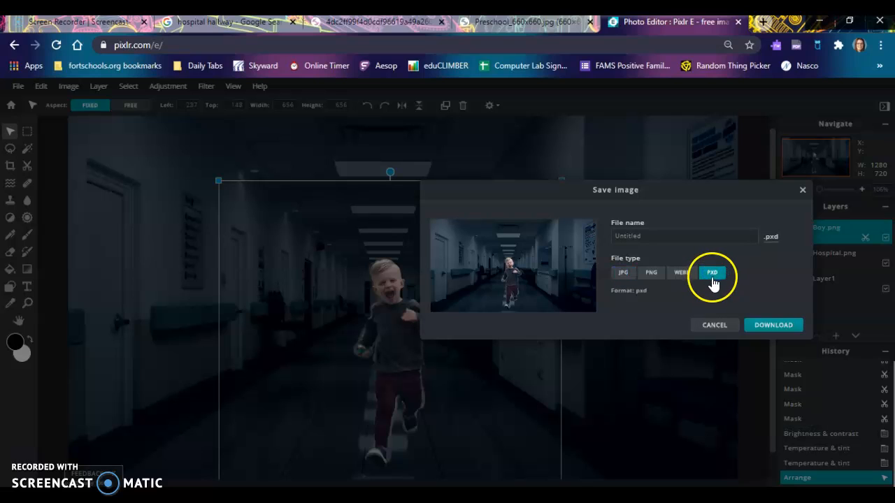
pyautogui.click(667, 237)
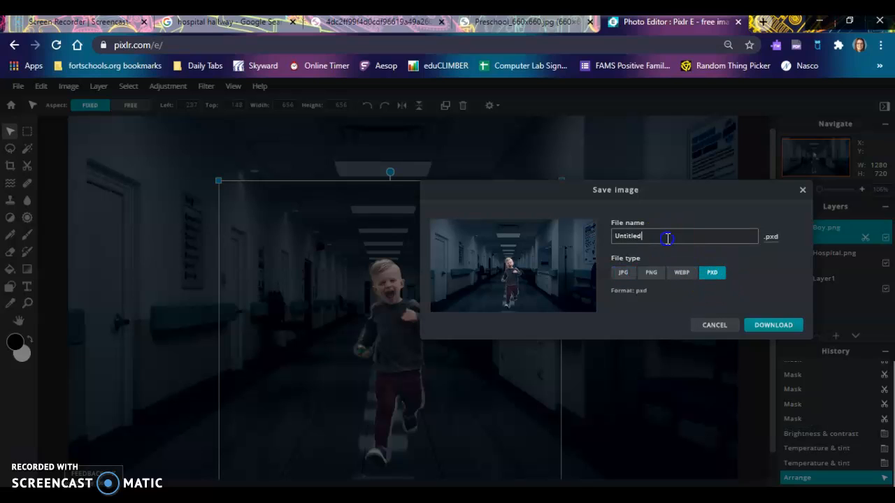
pyautogui.press('shift')
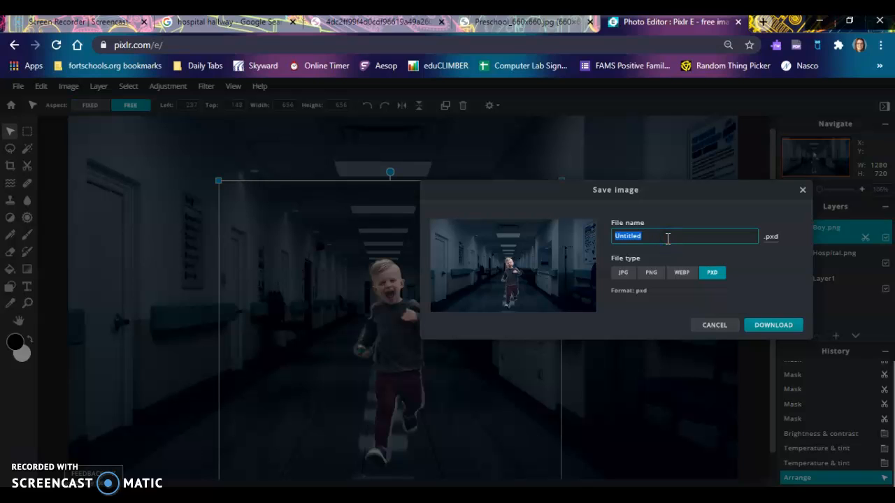
pyautogui.write('Hallway')
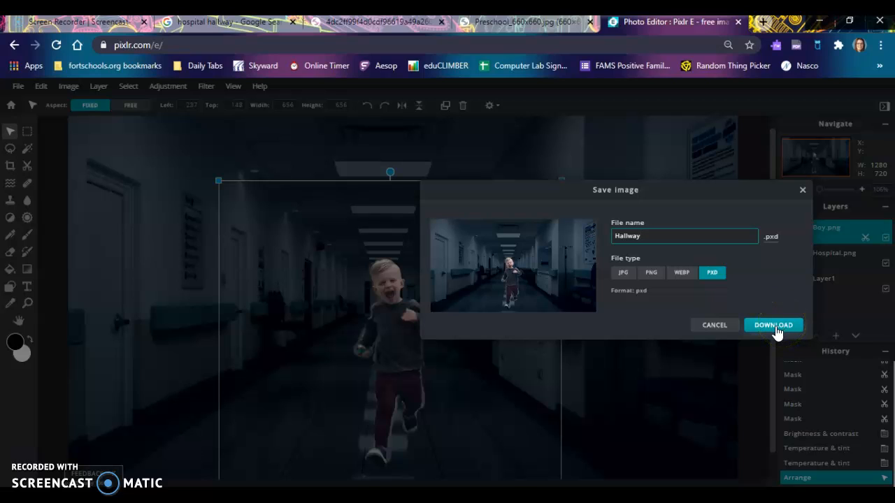
pyautogui.click(774, 285)
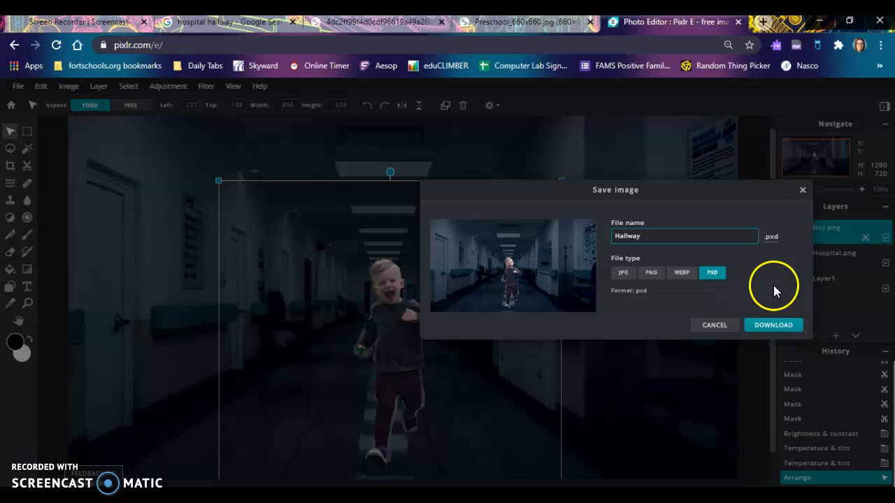
pyautogui.click(803, 193)
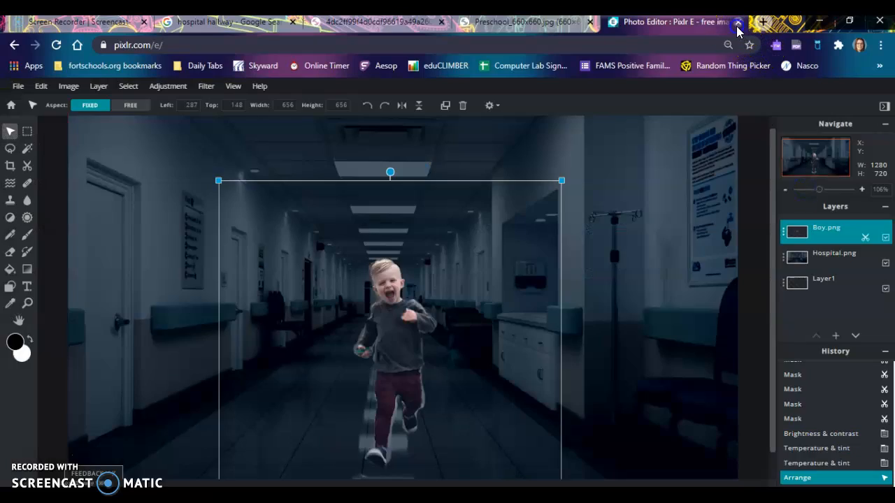
# Close the photo editor tab and load pixlr.com in a new browser tab.
pyautogui.click(737, 22)
pyautogui.click(648, 22)
pyautogui.write('pixlr.com')
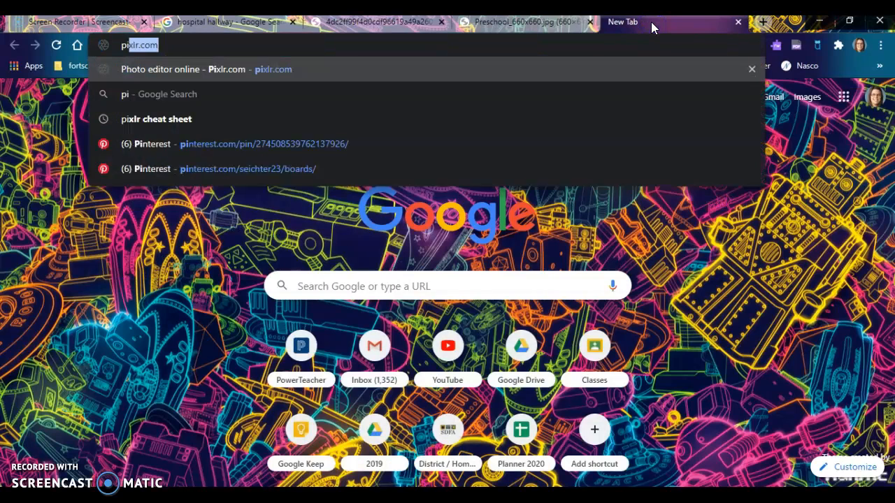
pyautogui.click(636, 40)
pyautogui.press('Return')
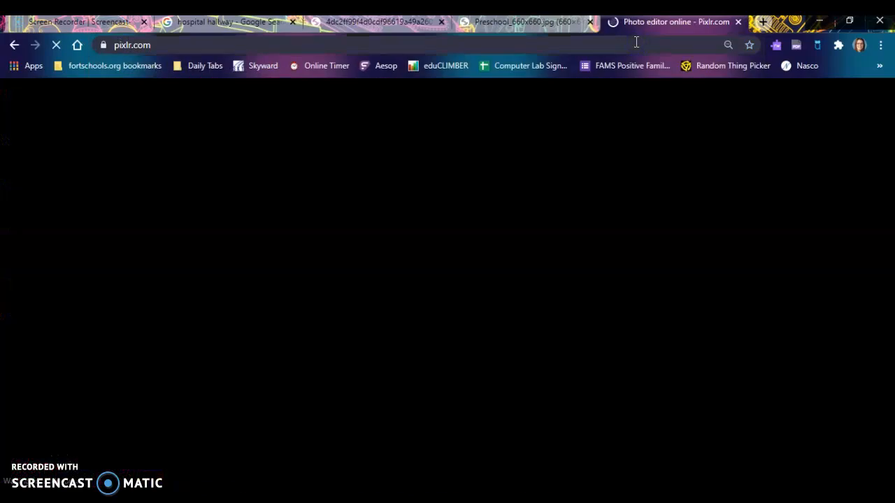
# Launch Pixlr E from the Pixlr home page and reopen the untitled hallway document from the history.
pyautogui.scroll(-15, 451, 315)
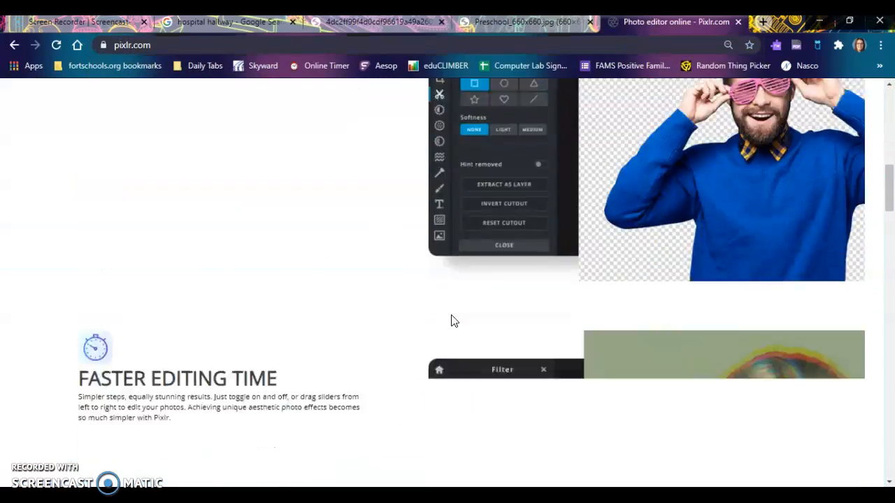
pyautogui.scroll(-15, 450, 315)
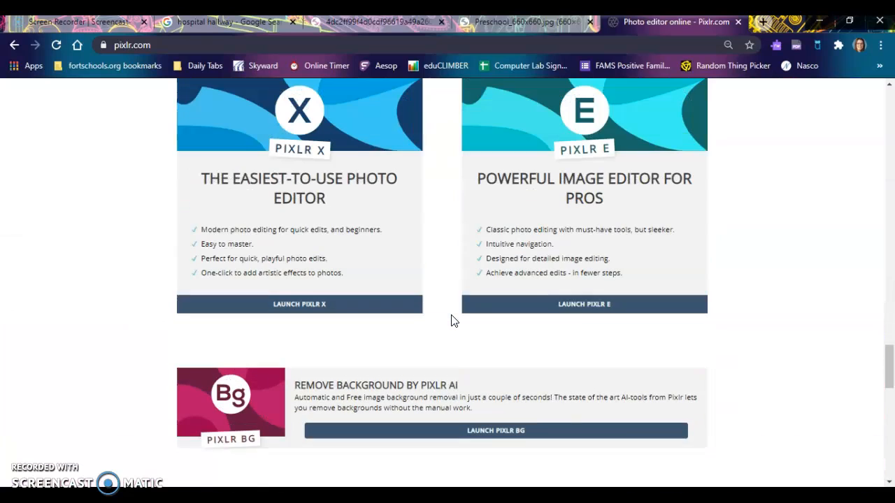
pyautogui.scroll(1, 451, 320)
pyautogui.click(599, 331)
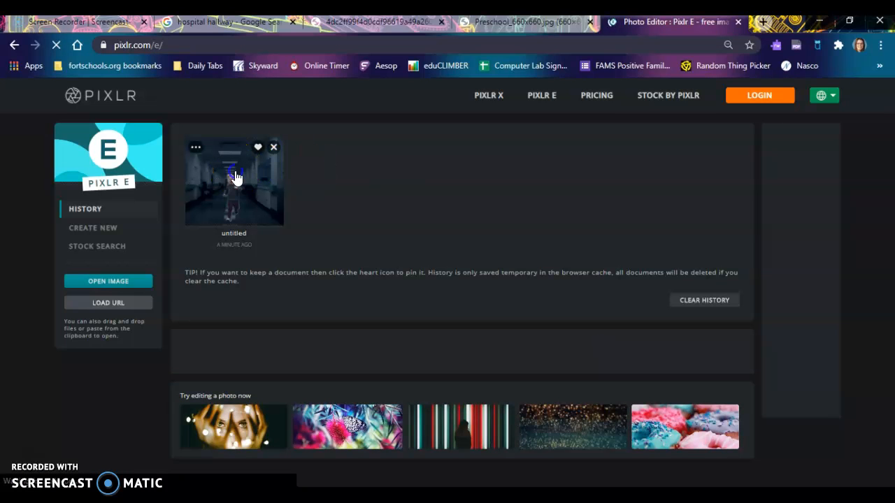
pyautogui.click(235, 176)
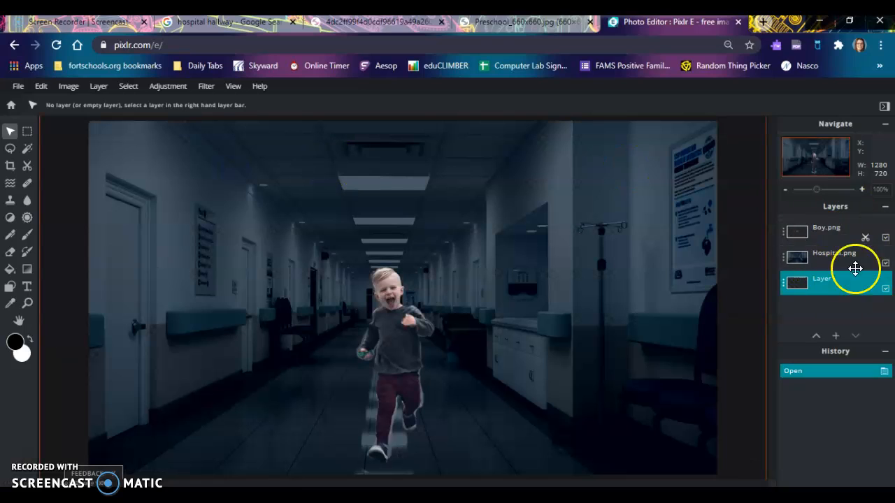